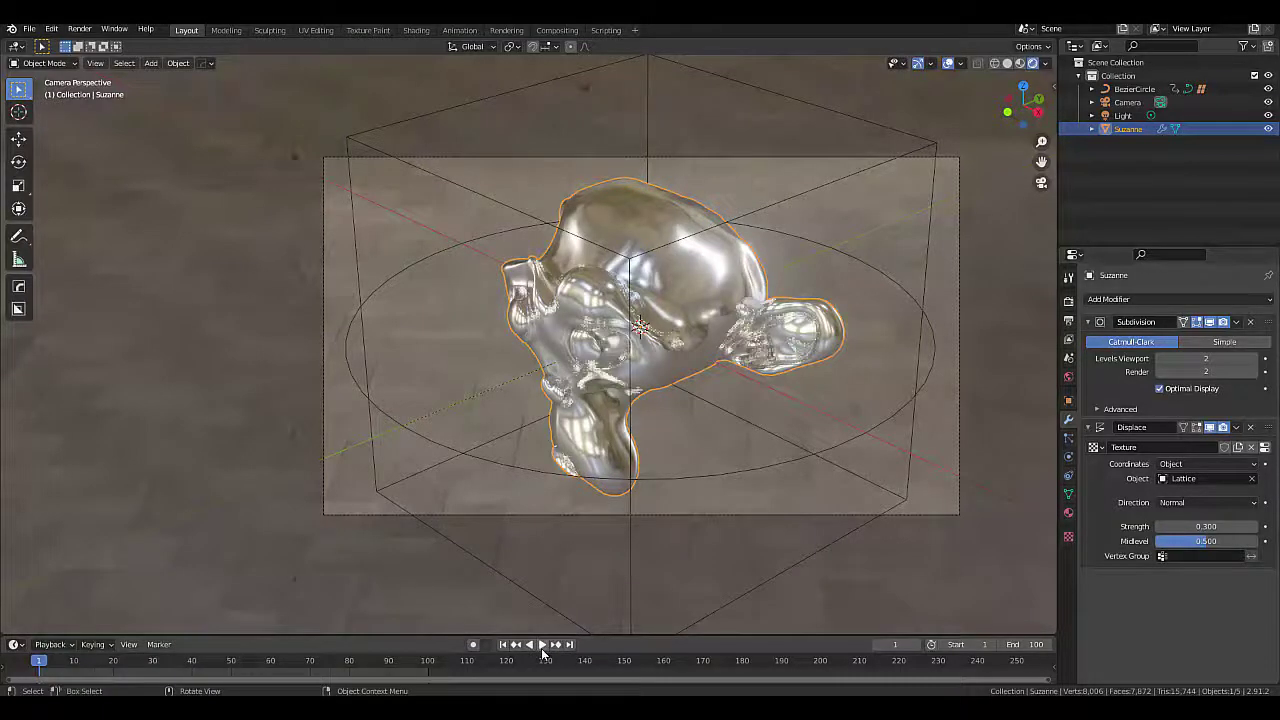
- Play back the finished loop of the chrome Suzanne warped by the moving lattice
{"action": "left_click", "coordinate": [541, 645]}
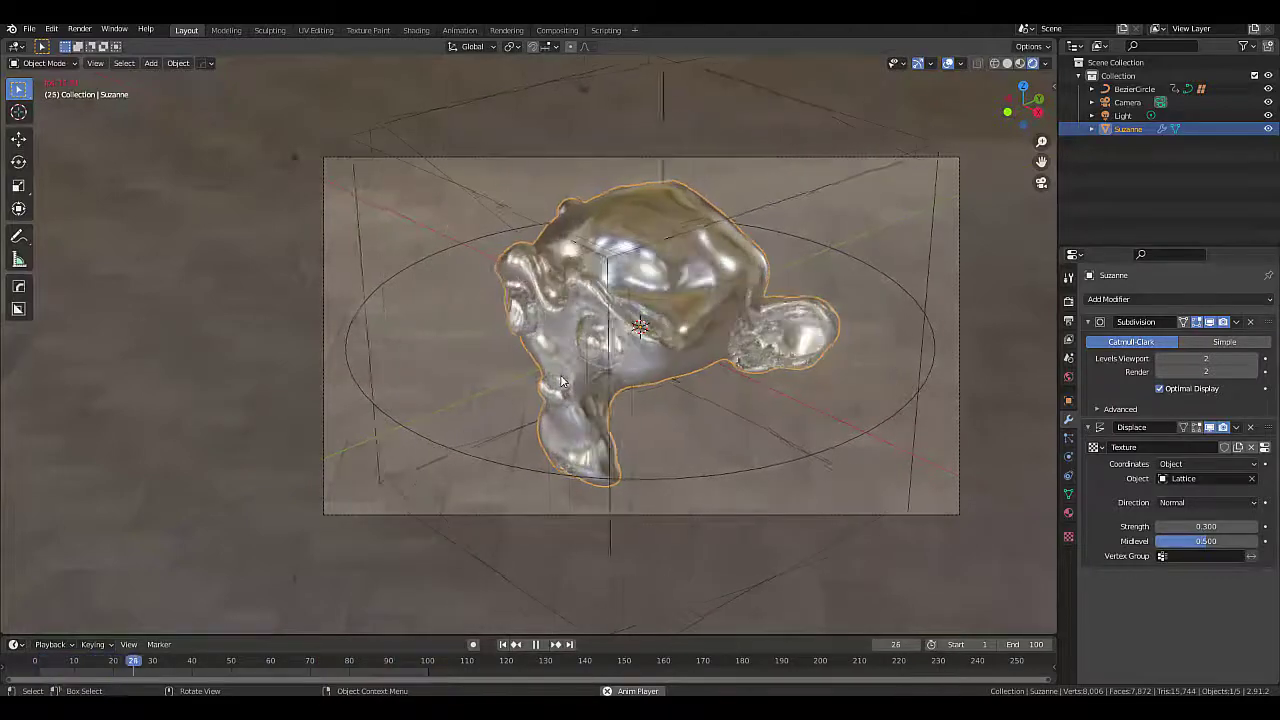
- Start a new General scene, discarding the current one without saving
{"action": "left_click", "coordinate": [30, 29]}
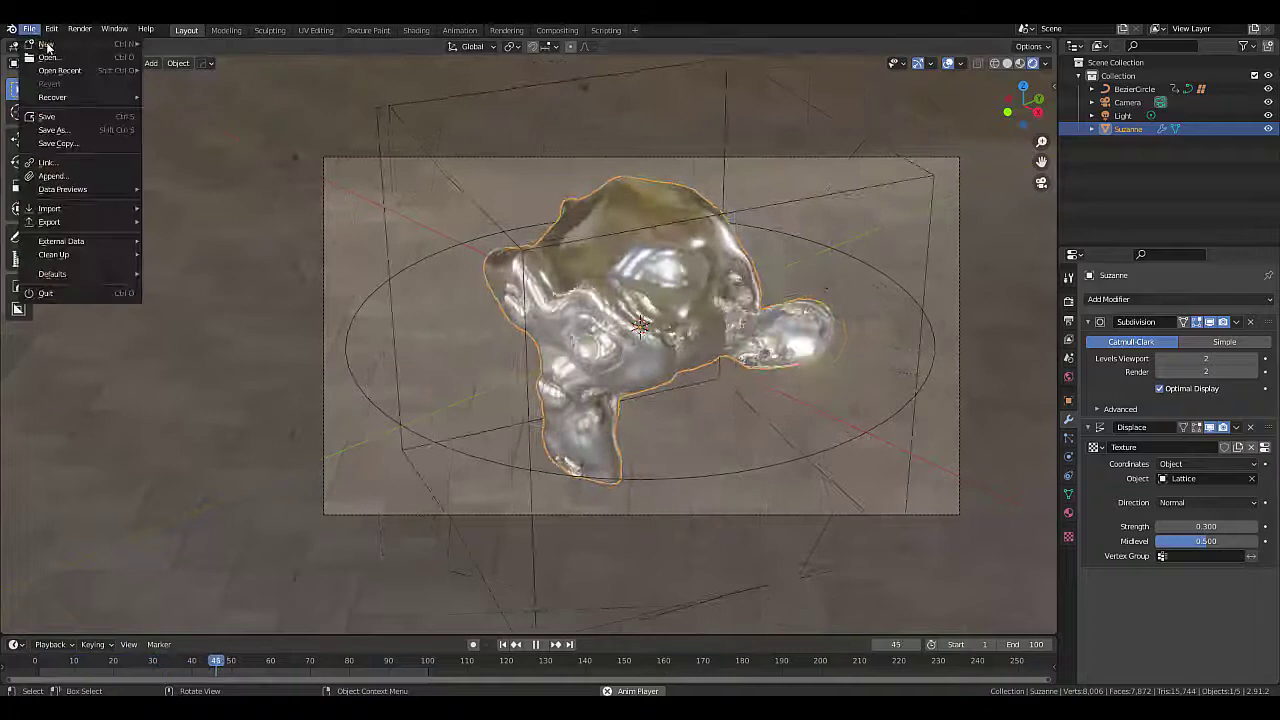
{"action": "mouse_move", "coordinate": [46, 45]}
{"action": "left_click", "coordinate": [175, 44]}
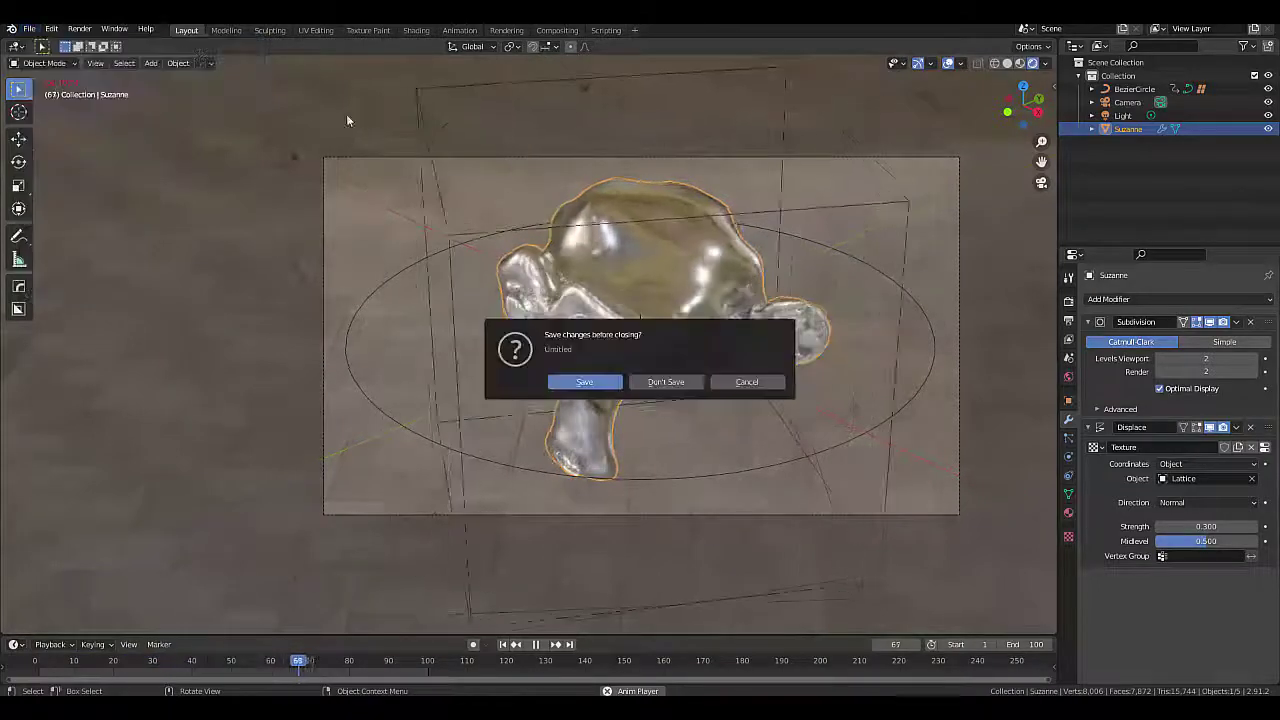
{"action": "left_click", "coordinate": [658, 382]}
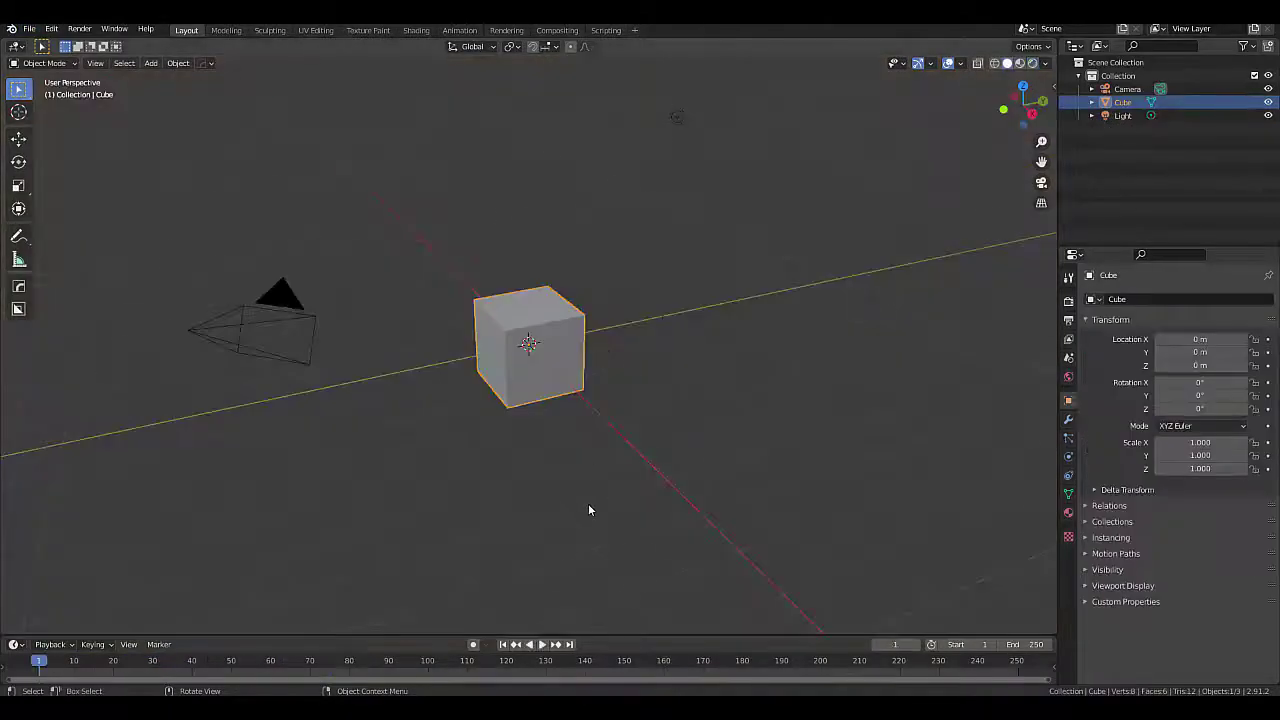
- Delete the default cube, add a Monkey mesh at the origin and shade it smooth
{"action": "middle_click_drag", "start_coordinate": [588, 510], "coordinate": [551, 410]}
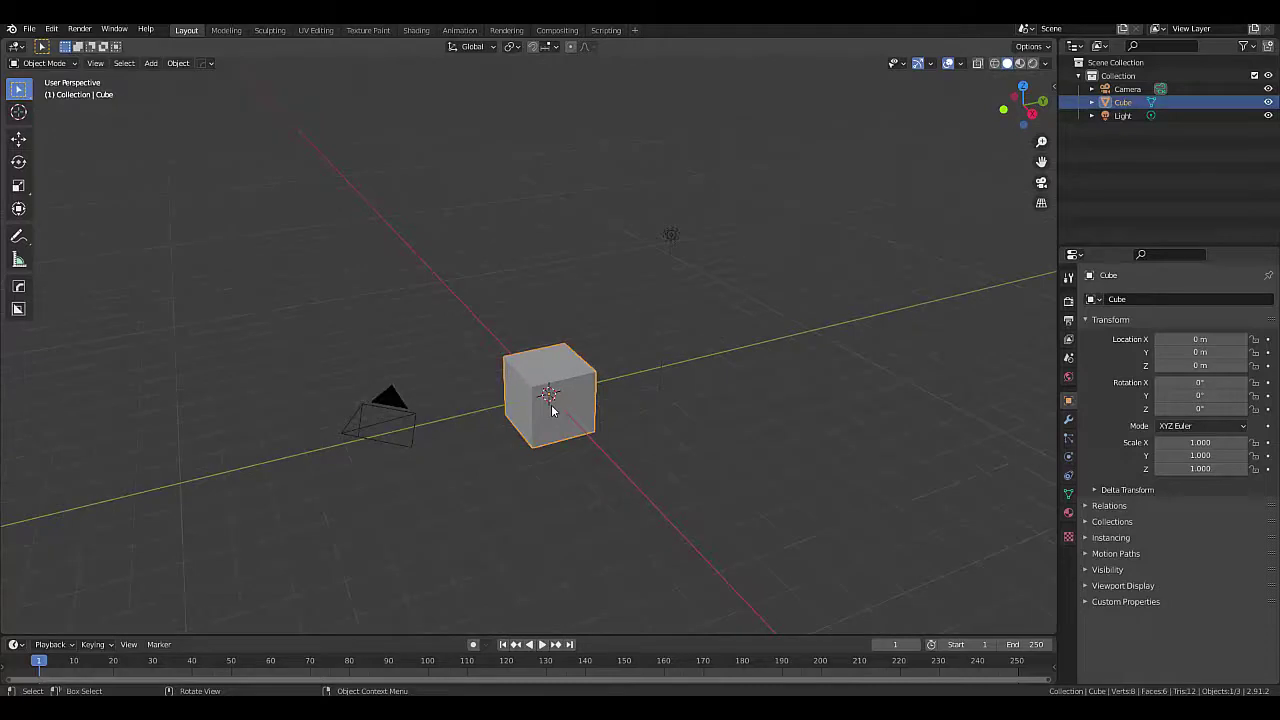
{"action": "key", "text": "x"}
{"action": "left_click", "coordinate": [551, 408]}
{"action": "key", "text": "shift+a"}
{"action": "mouse_move", "coordinate": [549, 404]}
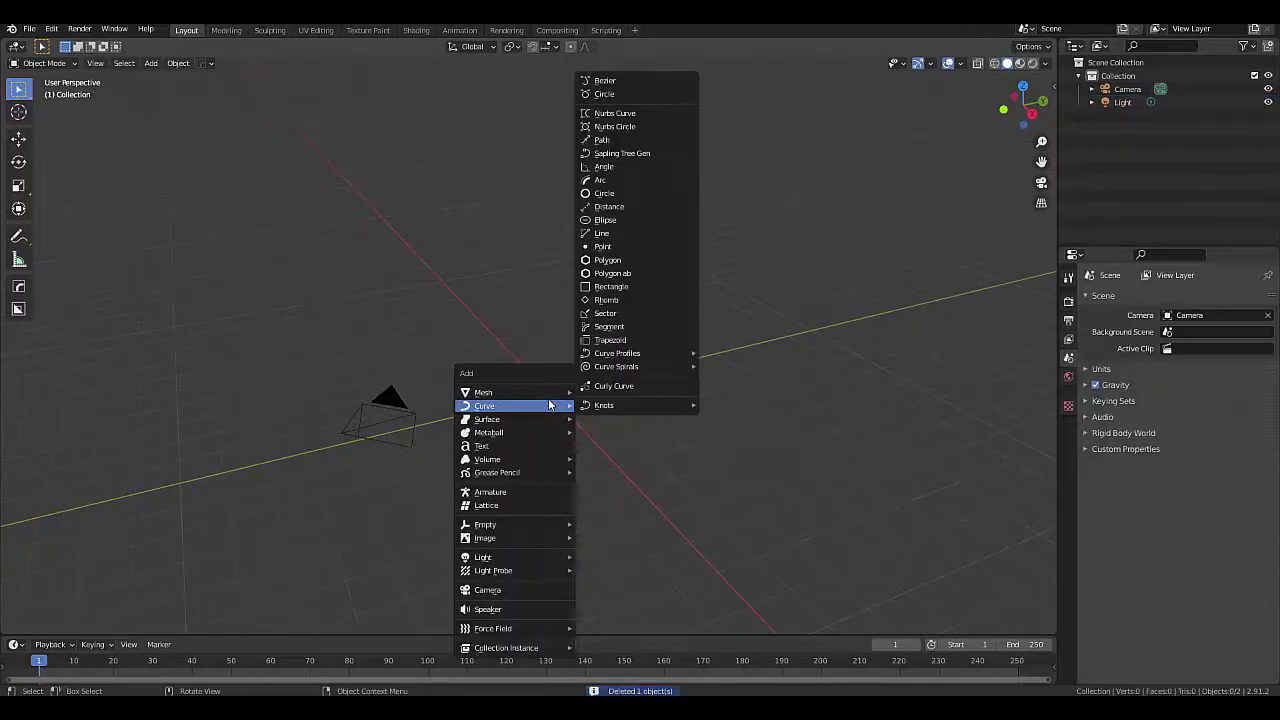
{"action": "left_click", "coordinate": [646, 189]}
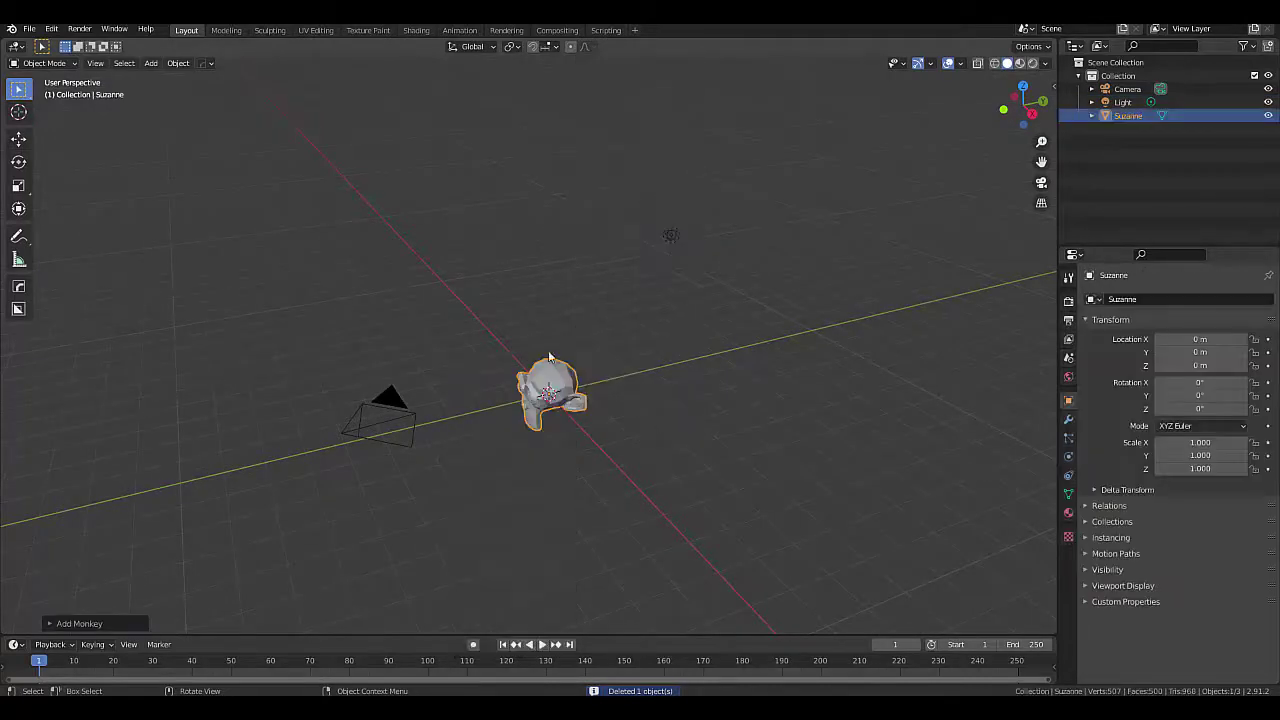
{"action": "scroll", "coordinate": [548, 356], "scroll_direction": "up", "scroll_amount": 5}
{"action": "right_click", "coordinate": [548, 358]}
{"action": "left_click", "coordinate": [544, 357]}
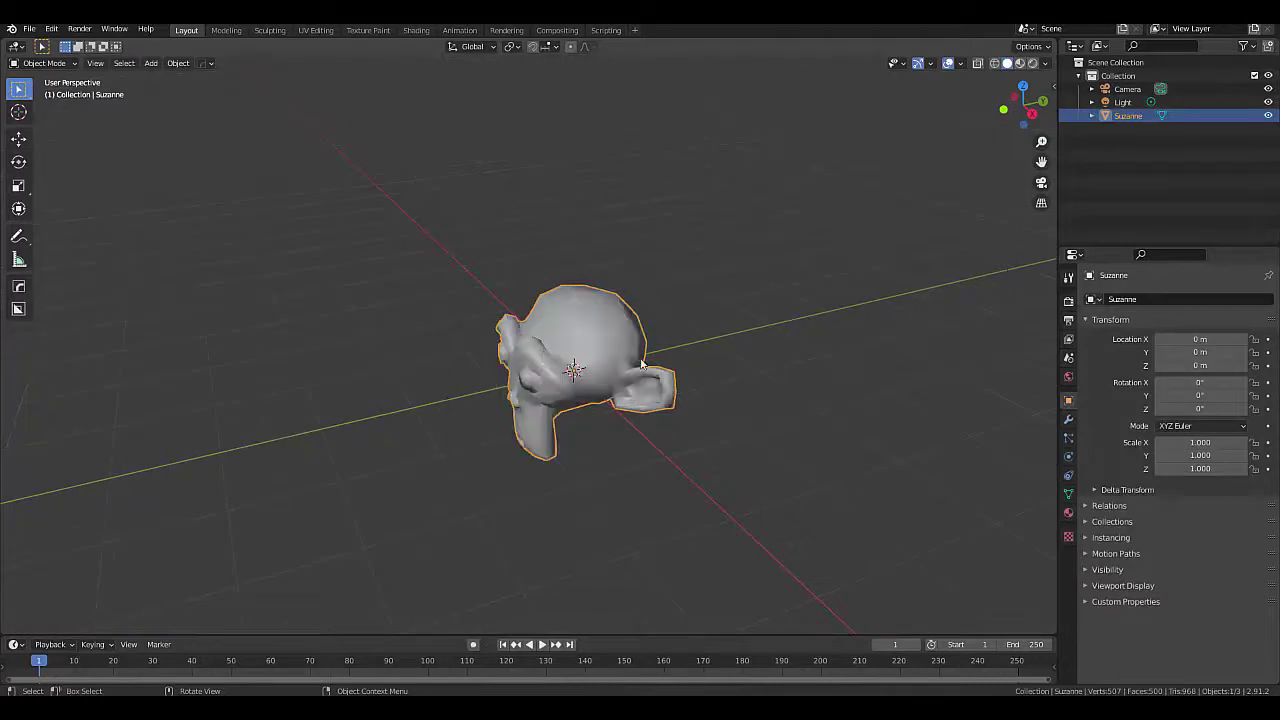
- Add a Subdivision Surface modifier to Suzanne with viewport level 2
{"action": "left_click", "coordinate": [1069, 420]}
{"action": "left_click", "coordinate": [1126, 299]}
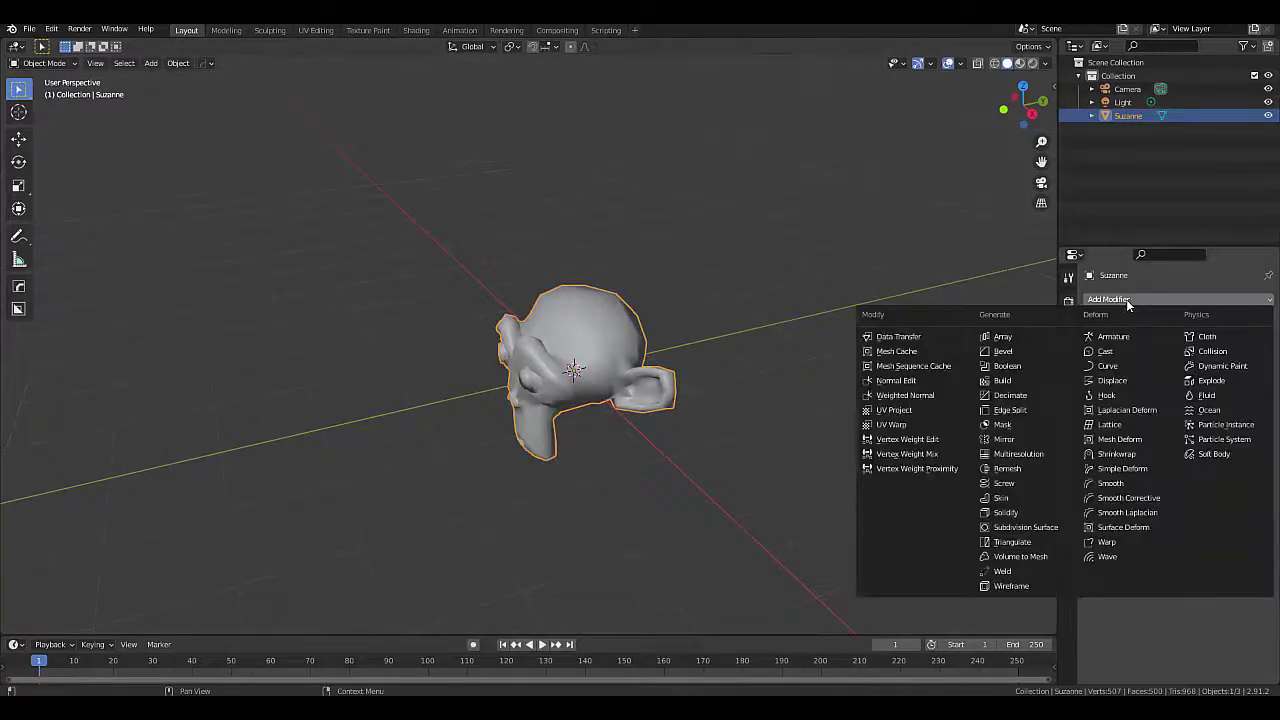
{"action": "left_click", "coordinate": [1020, 527]}
{"action": "left_click", "coordinate": [1206, 358]}
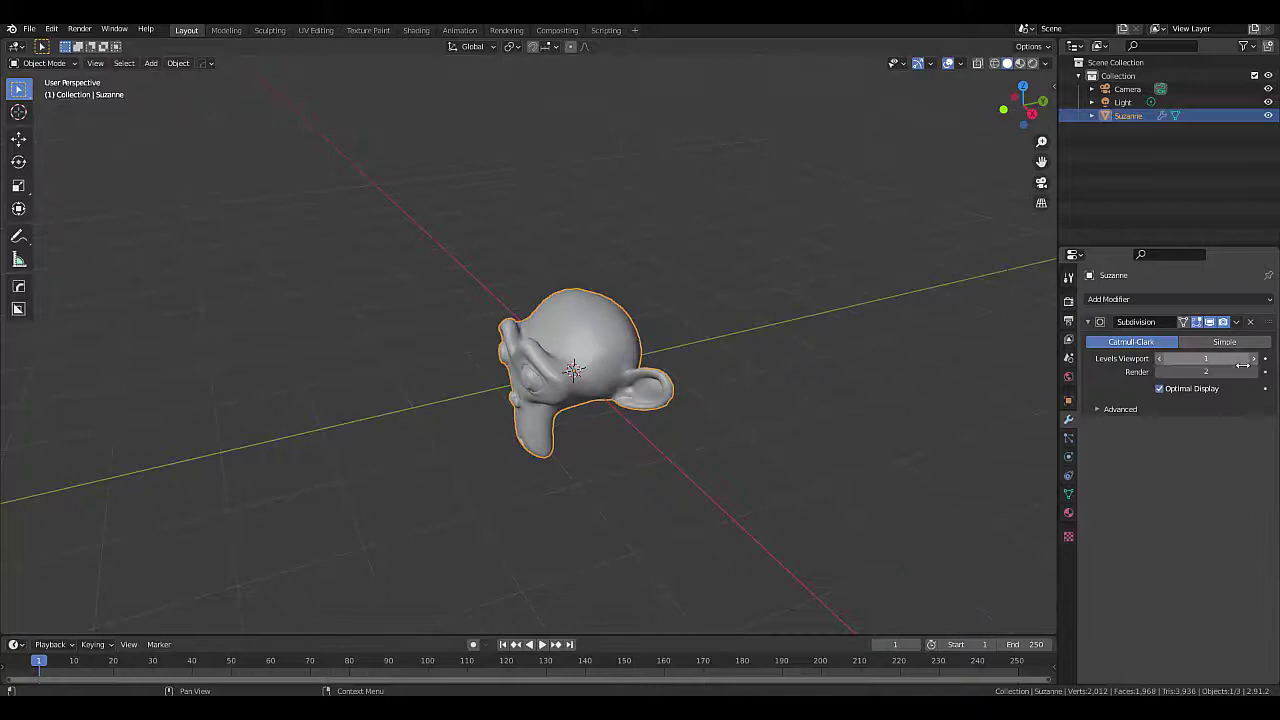
{"action": "type", "text": "2"}
{"action": "key", "text": "Return"}
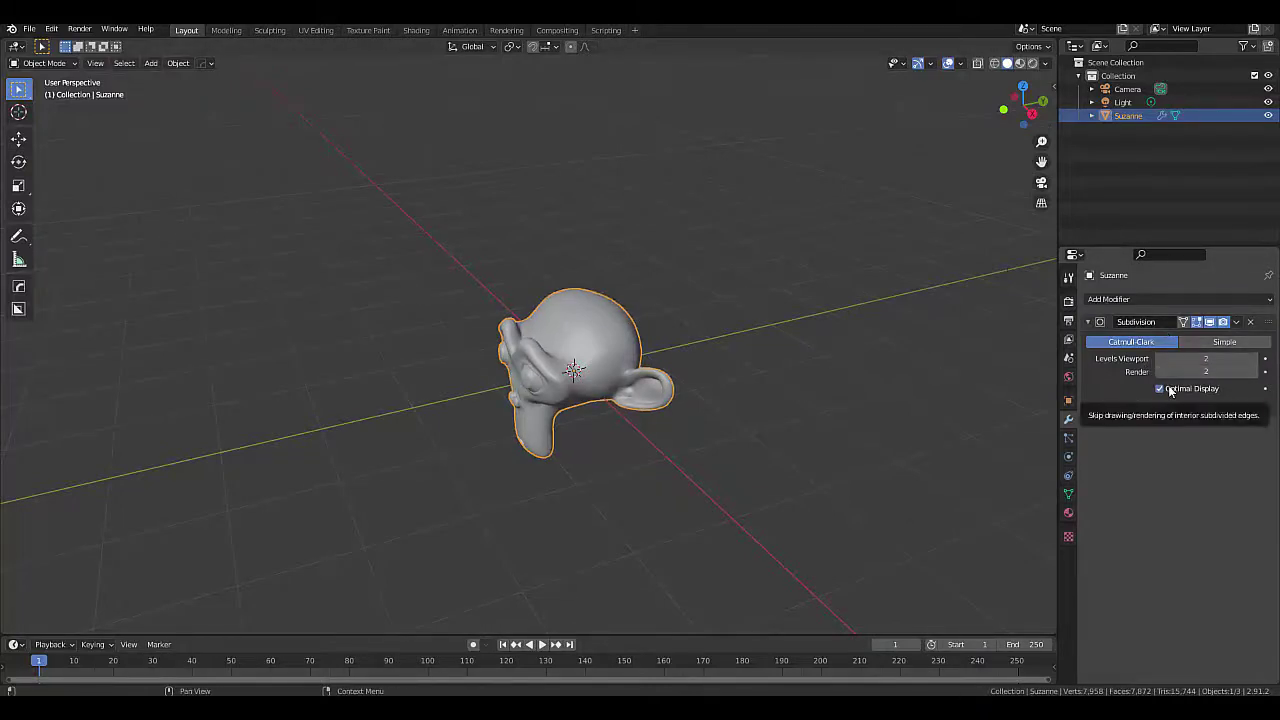
{"action": "middle_click_drag", "start_coordinate": [686, 457], "coordinate": [830, 395]}
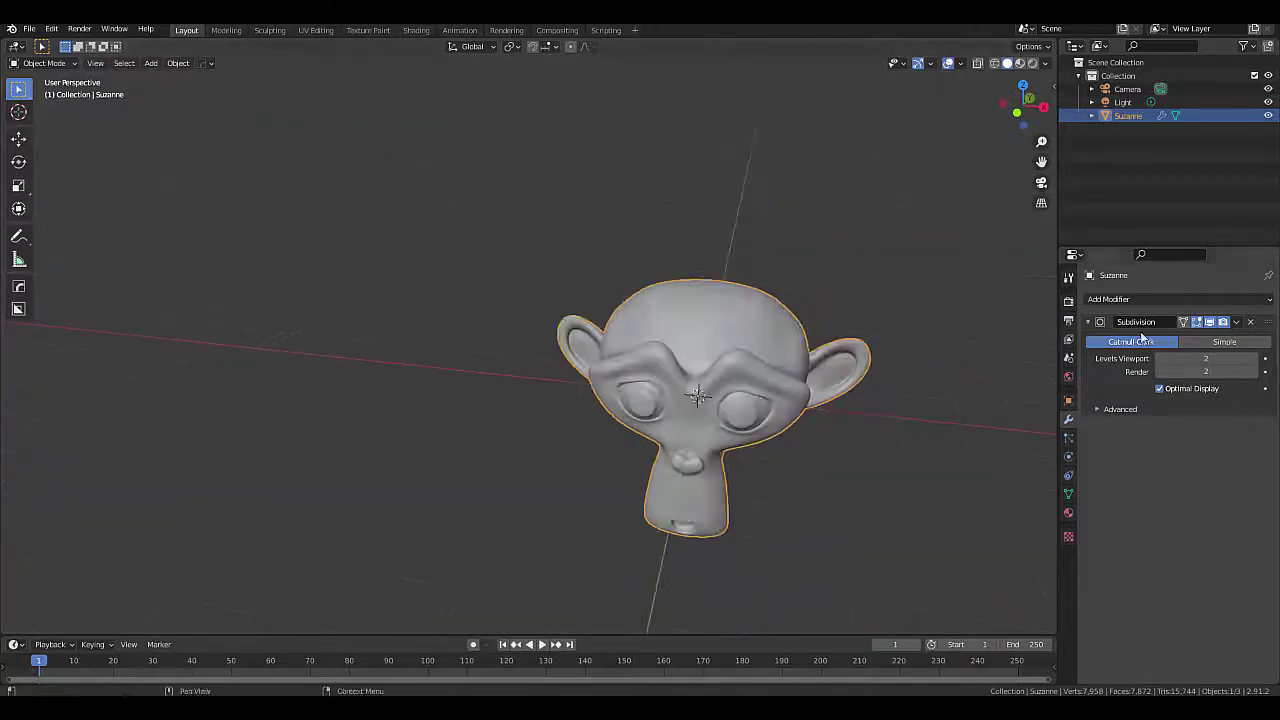
- Add a Displace modifier using a Clouds texture at Strength 0.3
{"action": "left_click", "coordinate": [1128, 298]}
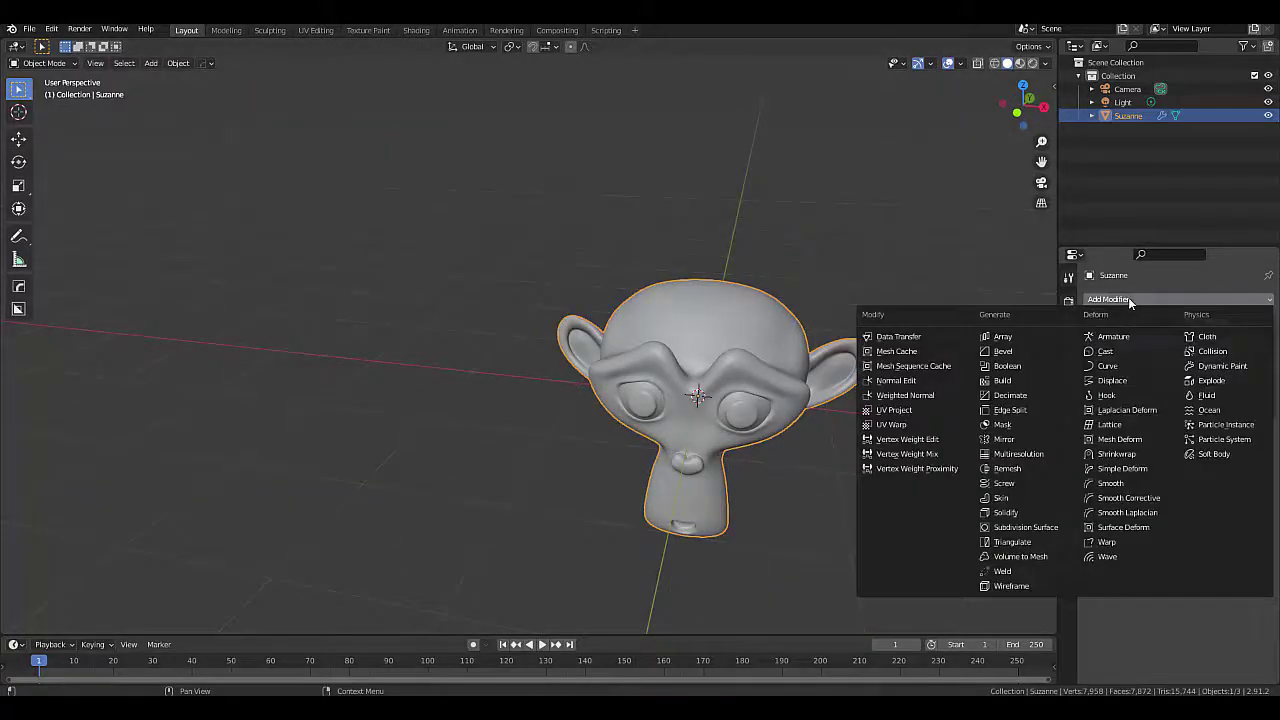
{"action": "left_click", "coordinate": [1112, 381]}
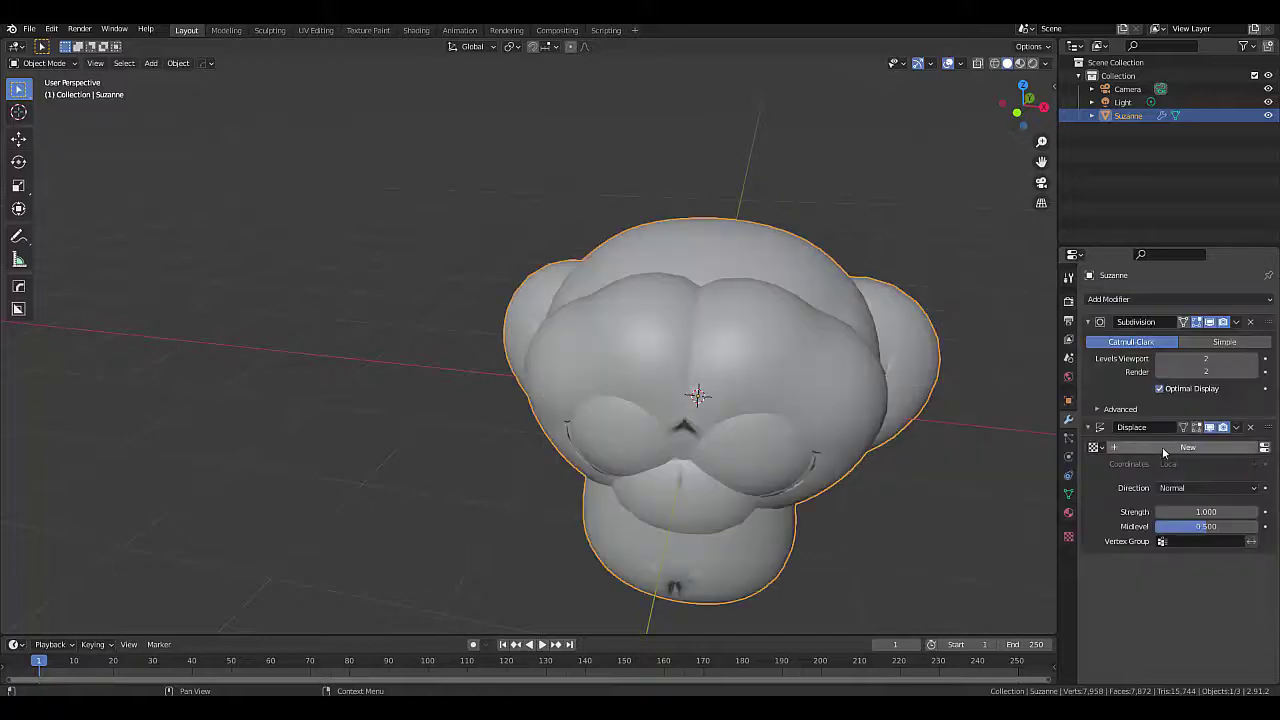
{"action": "left_click", "coordinate": [1068, 540]}
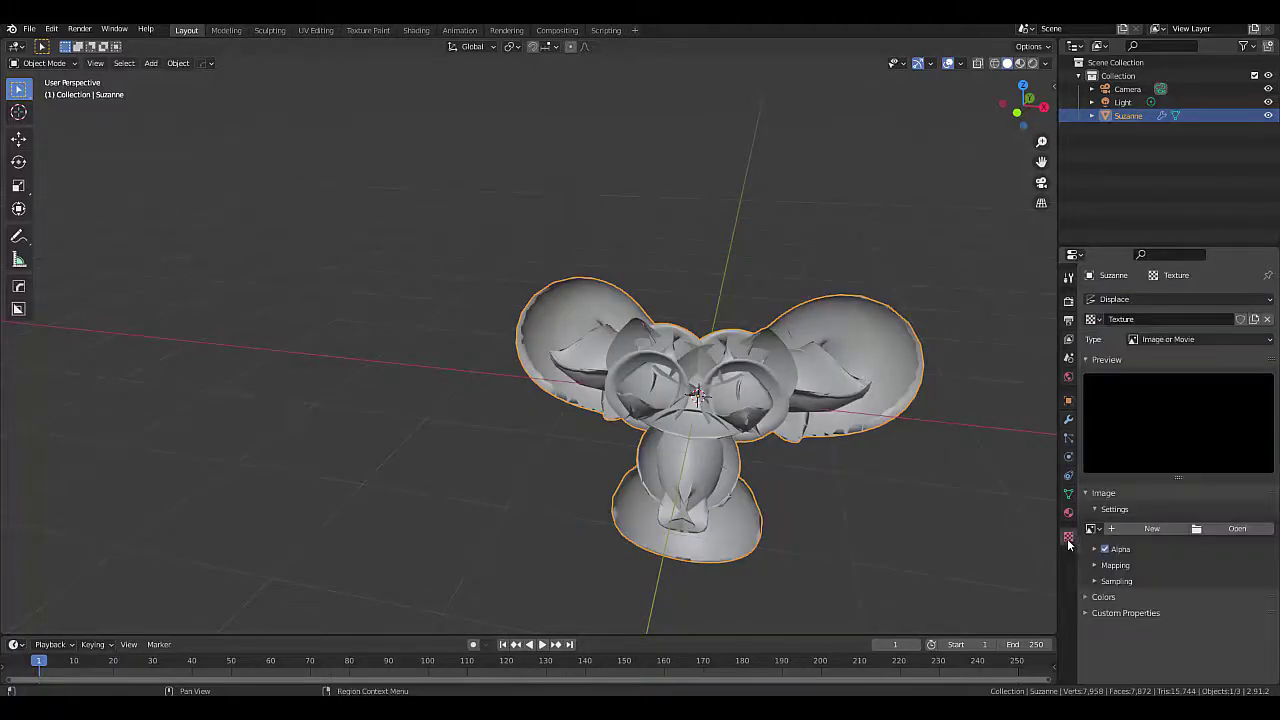
{"action": "left_click", "coordinate": [1161, 339]}
{"action": "left_click", "coordinate": [1150, 387]}
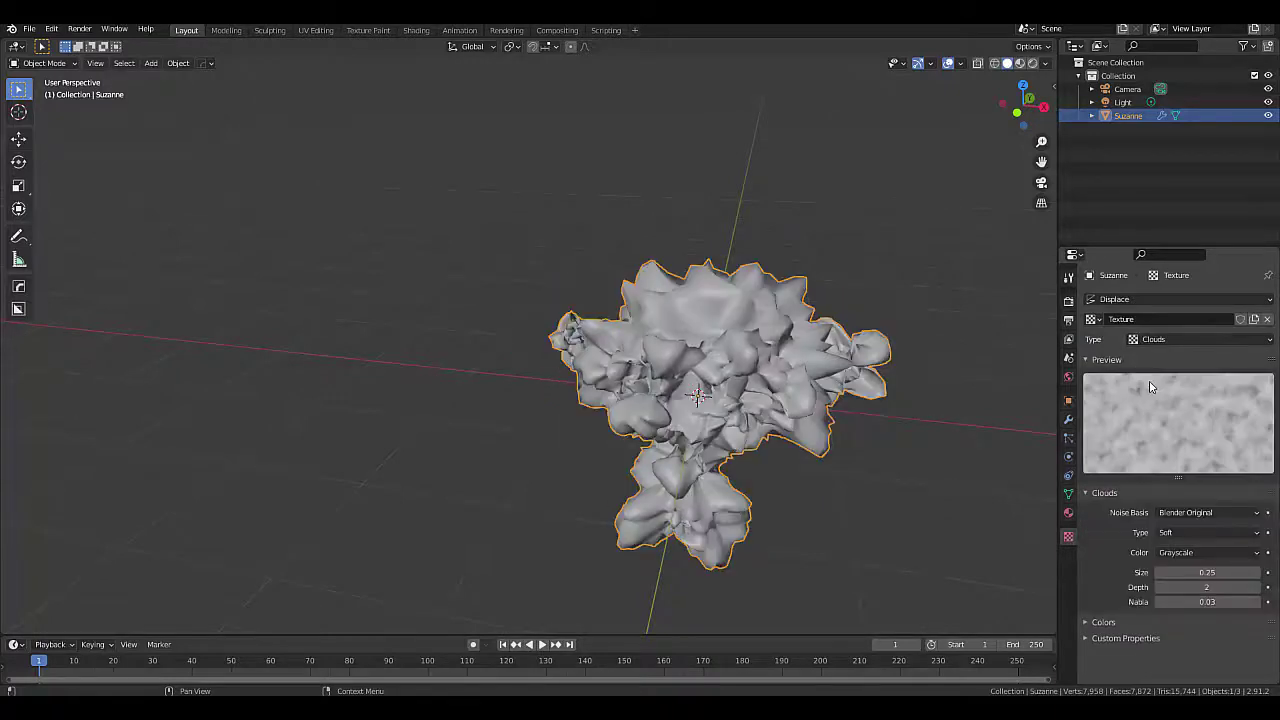
{"action": "left_click", "coordinate": [1069, 420]}
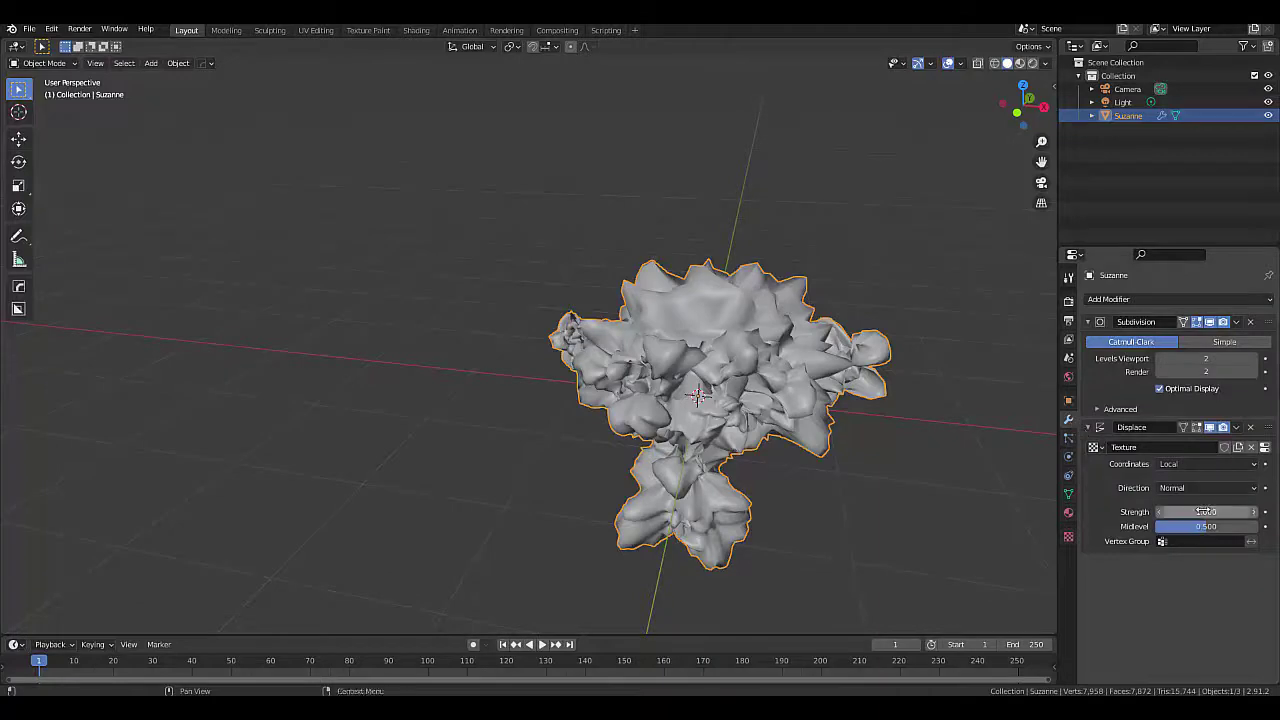
{"action": "left_click", "coordinate": [1206, 511]}
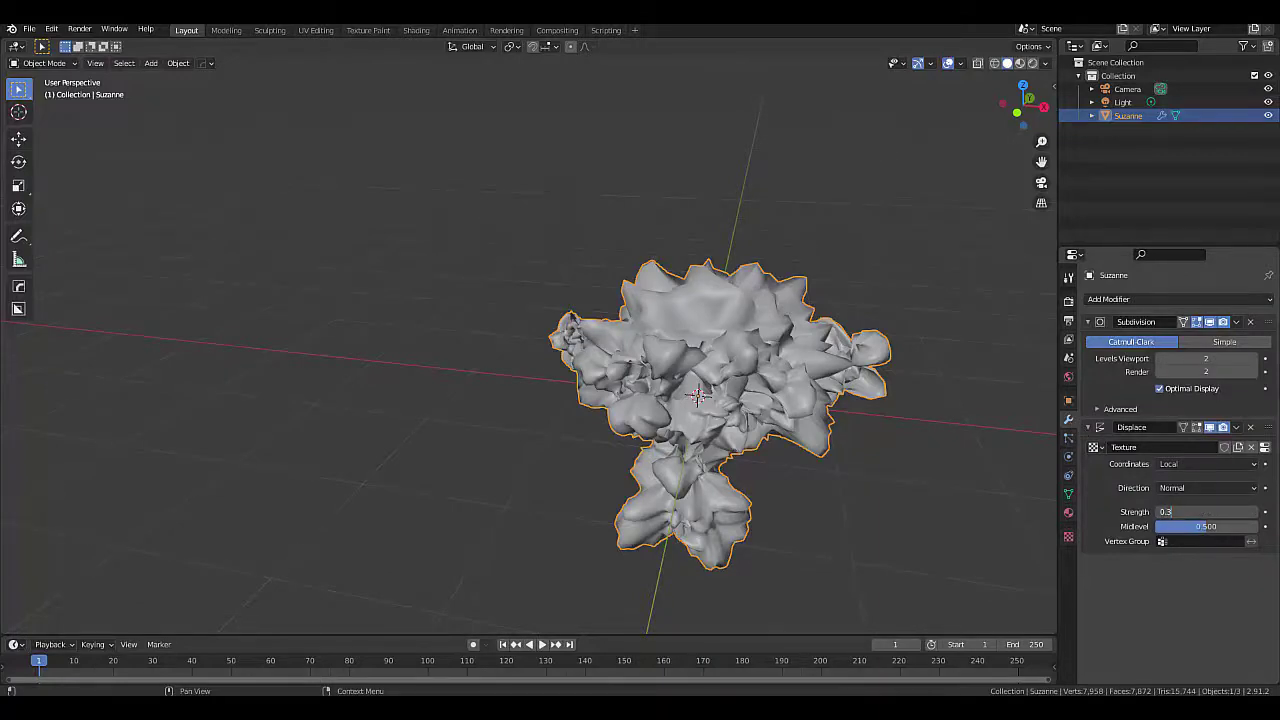
{"action": "type", "text": "0.3"}
{"action": "key", "text": "Return"}
{"action": "middle_click_drag", "start_coordinate": [332, 492], "coordinate": [745, 430]}
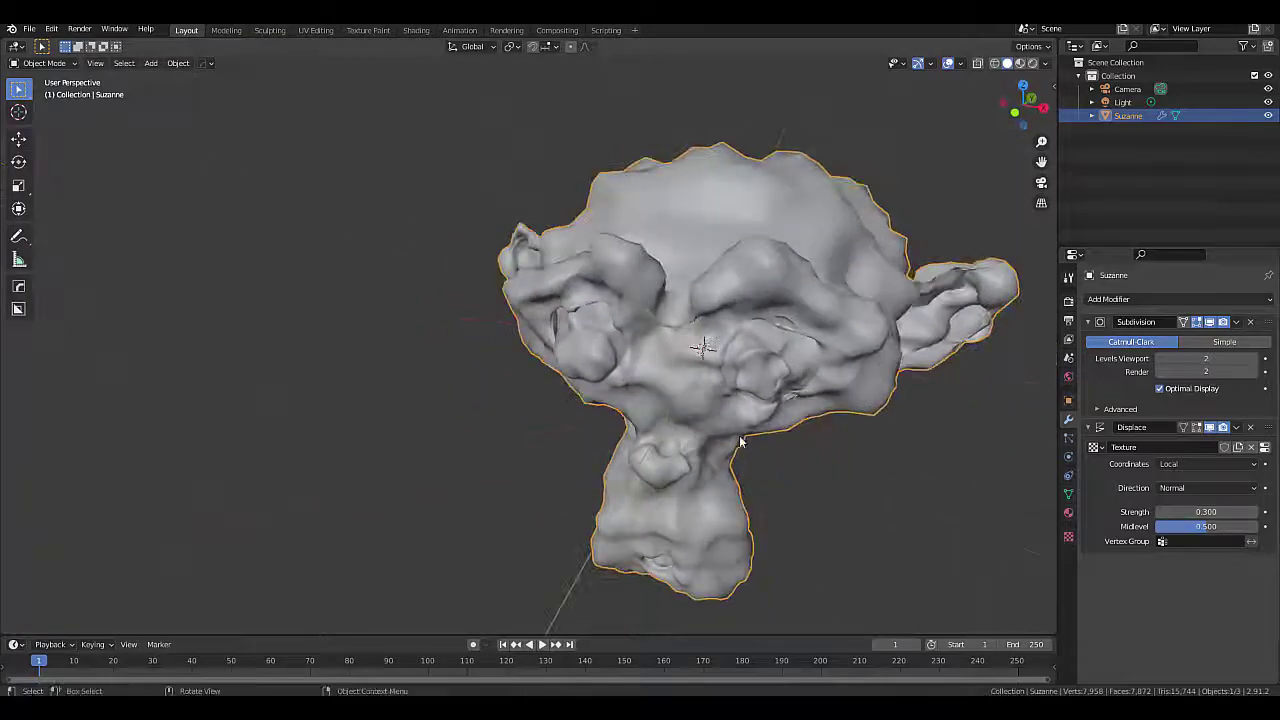
- Create a new material for Suzanne with a Glossy BSDF surface at Roughness 0.15
{"action": "left_click", "coordinate": [1068, 514]}
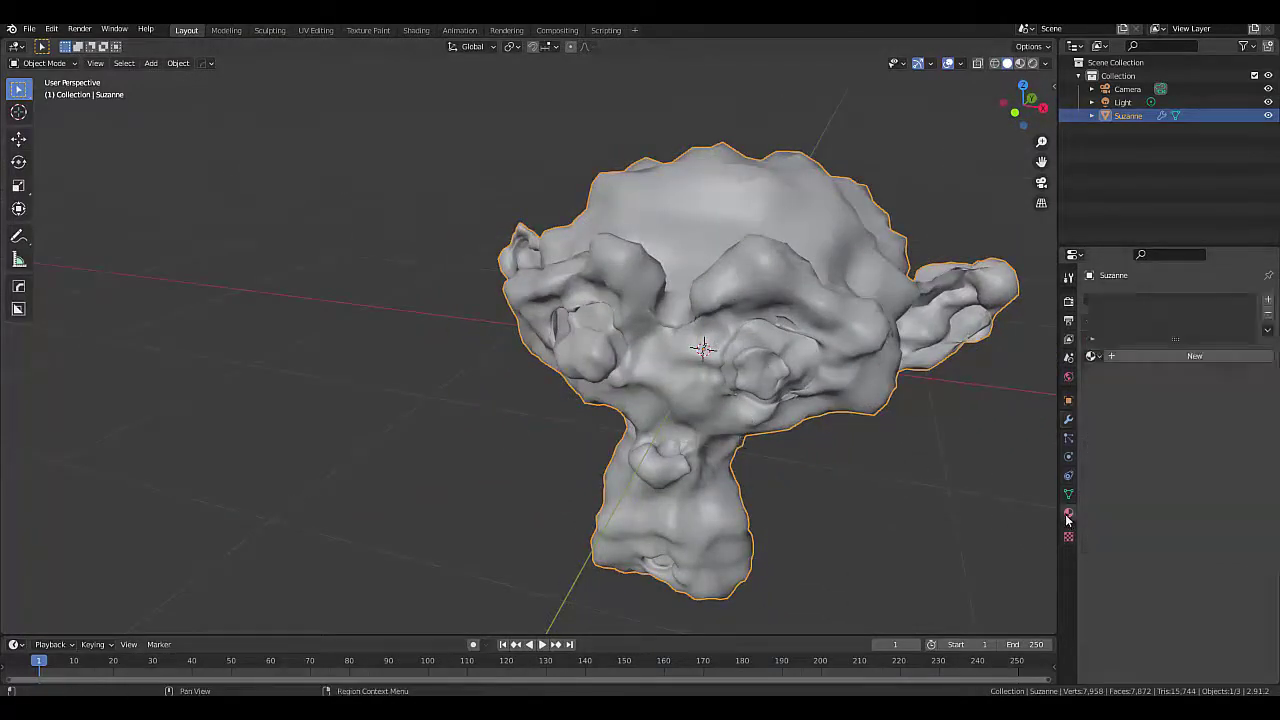
{"action": "left_click", "coordinate": [1195, 356]}
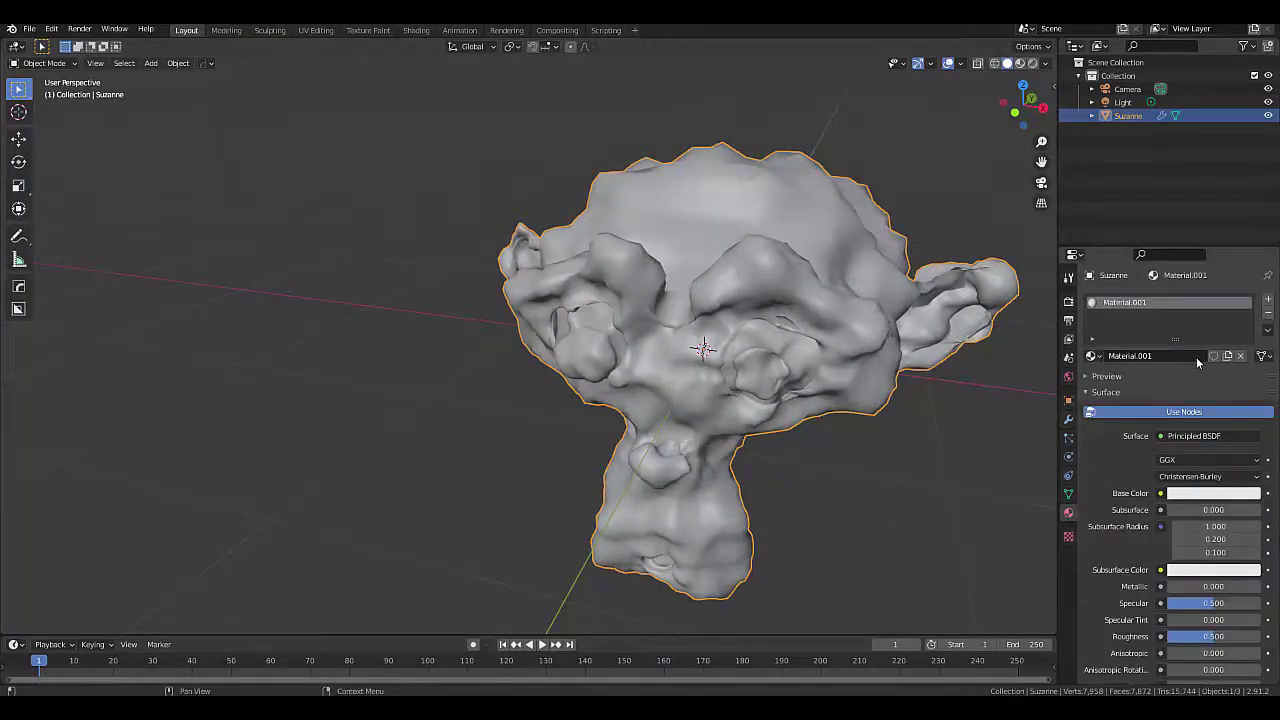
{"action": "left_click", "coordinate": [1187, 441]}
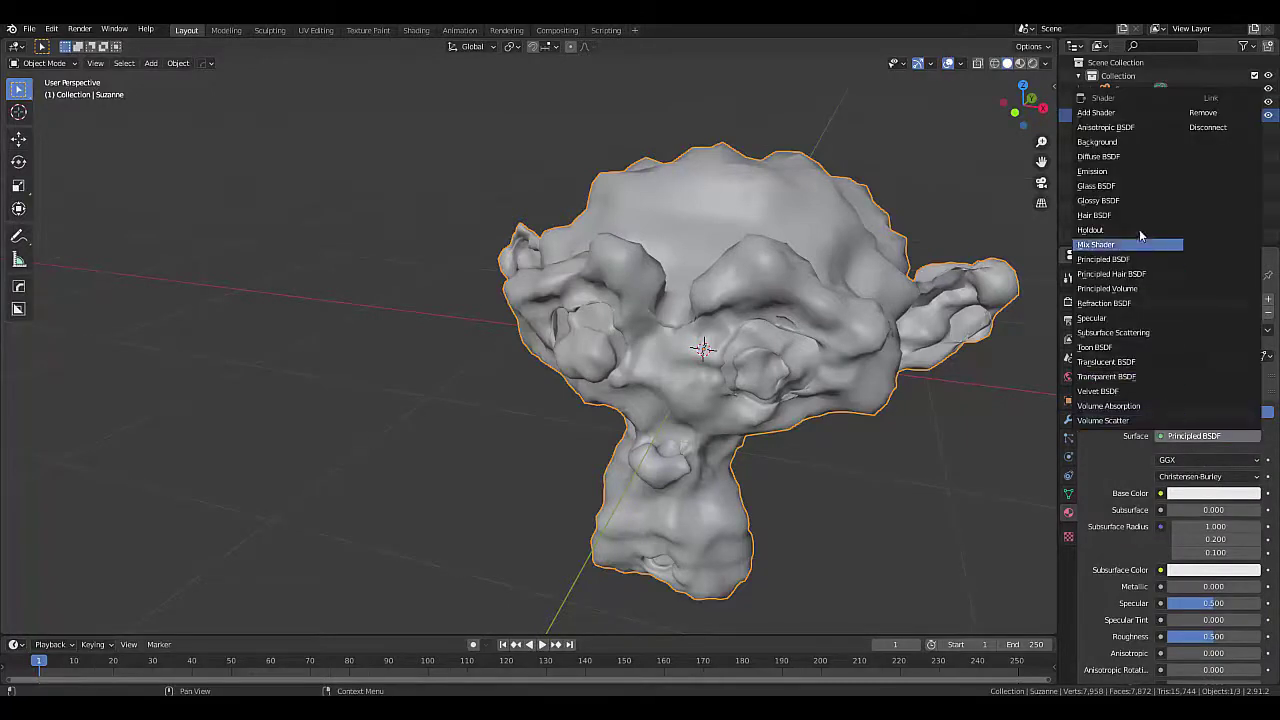
{"action": "left_click", "coordinate": [1112, 200]}
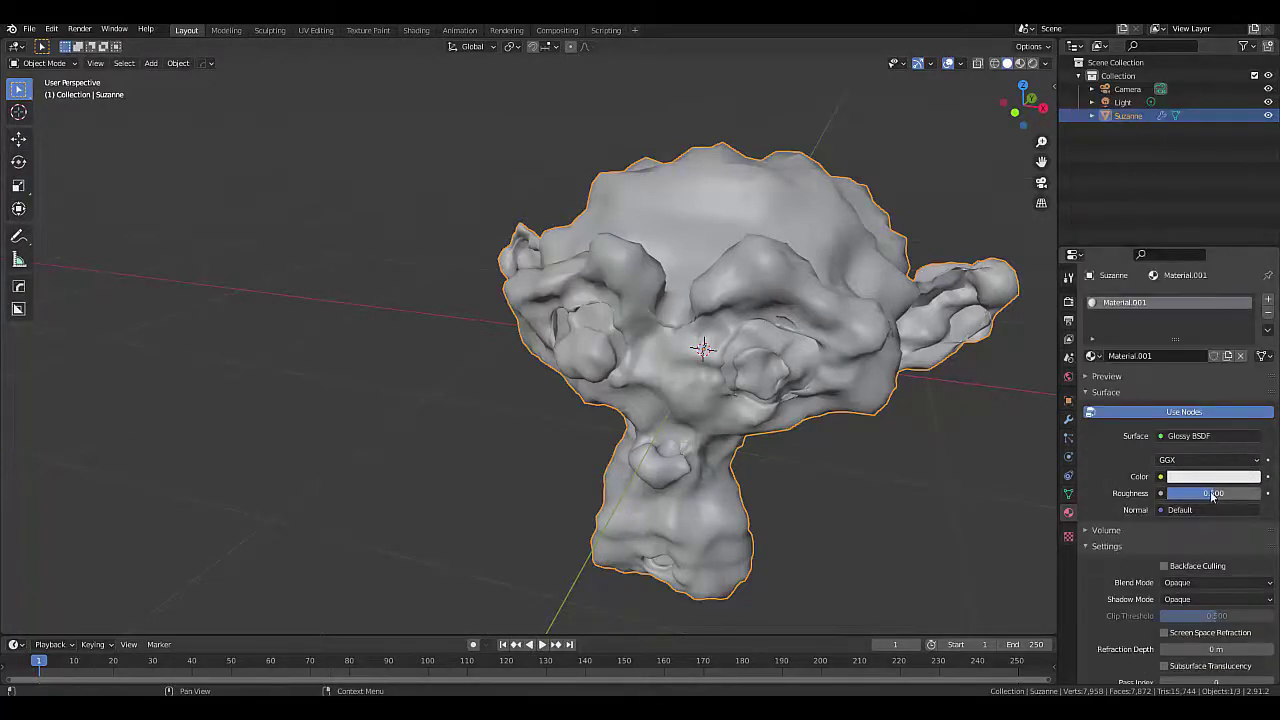
{"action": "left_click", "coordinate": [1212, 493]}
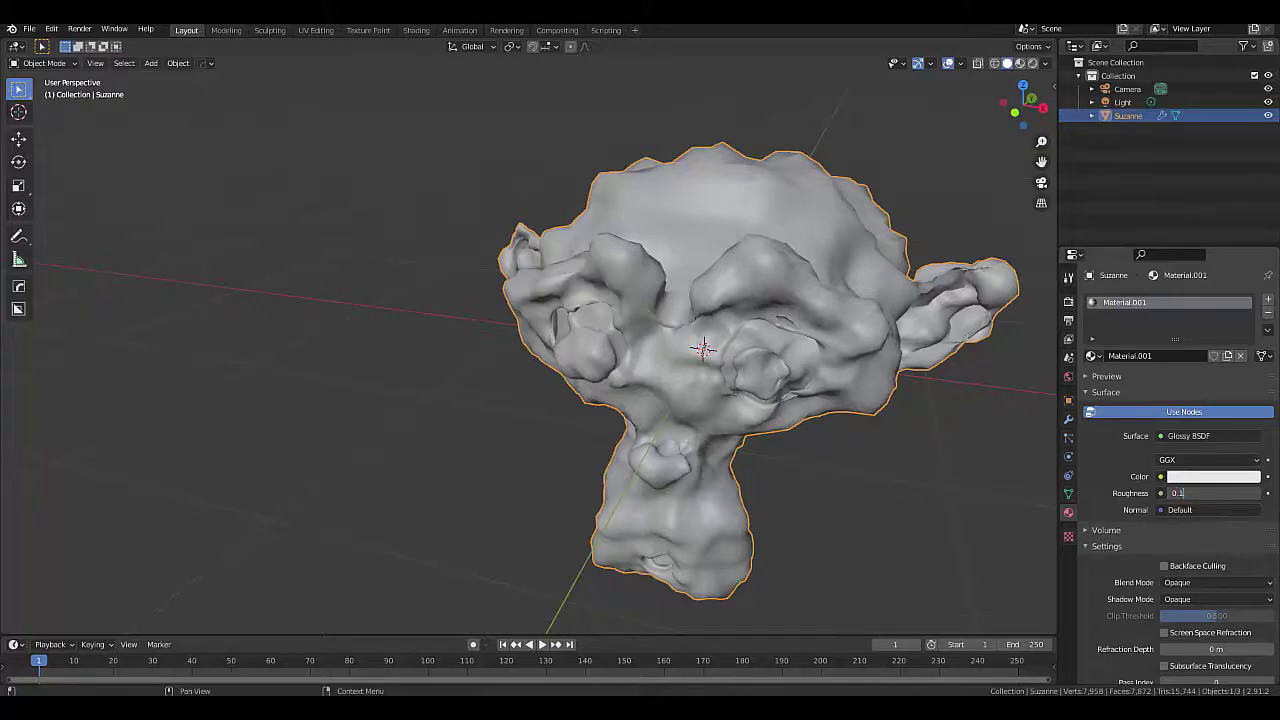
{"action": "type", "text": "0.15"}
{"action": "key", "text": "Return"}
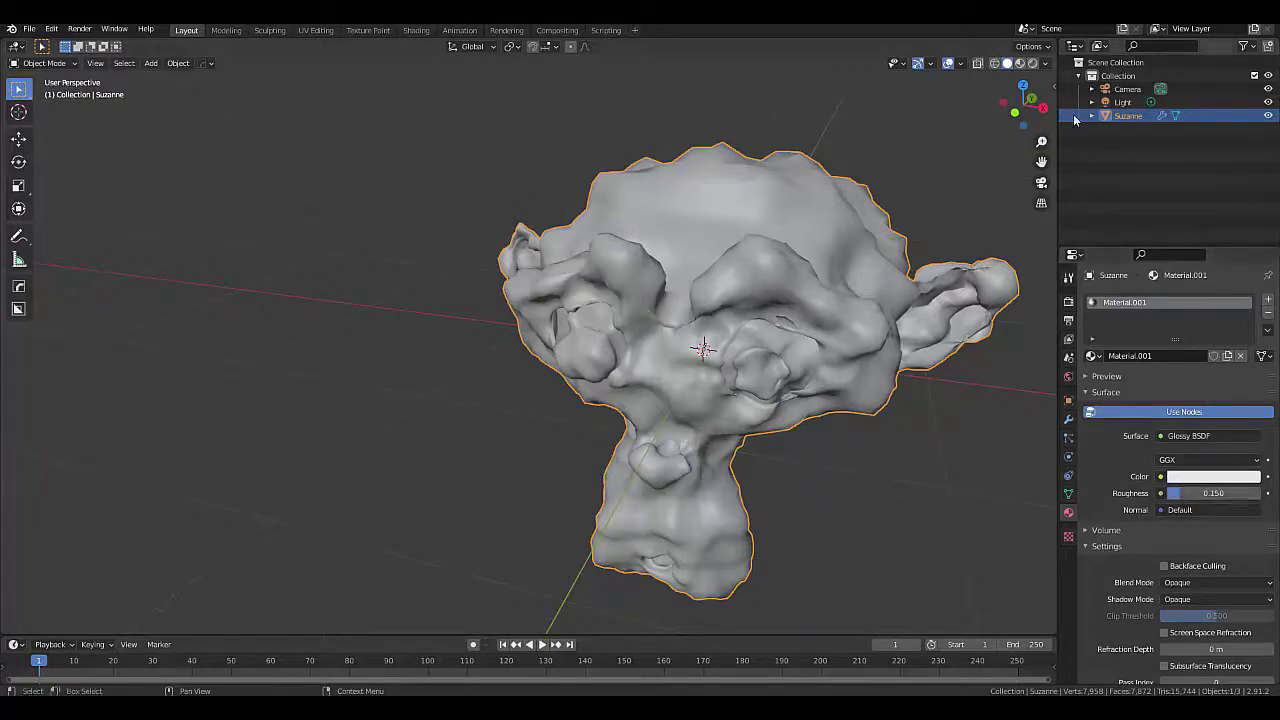
- Drive the World Color with an Environment Texture loading old_hall_8k.hdr from Downloads
{"action": "left_click", "coordinate": [1070, 376]}
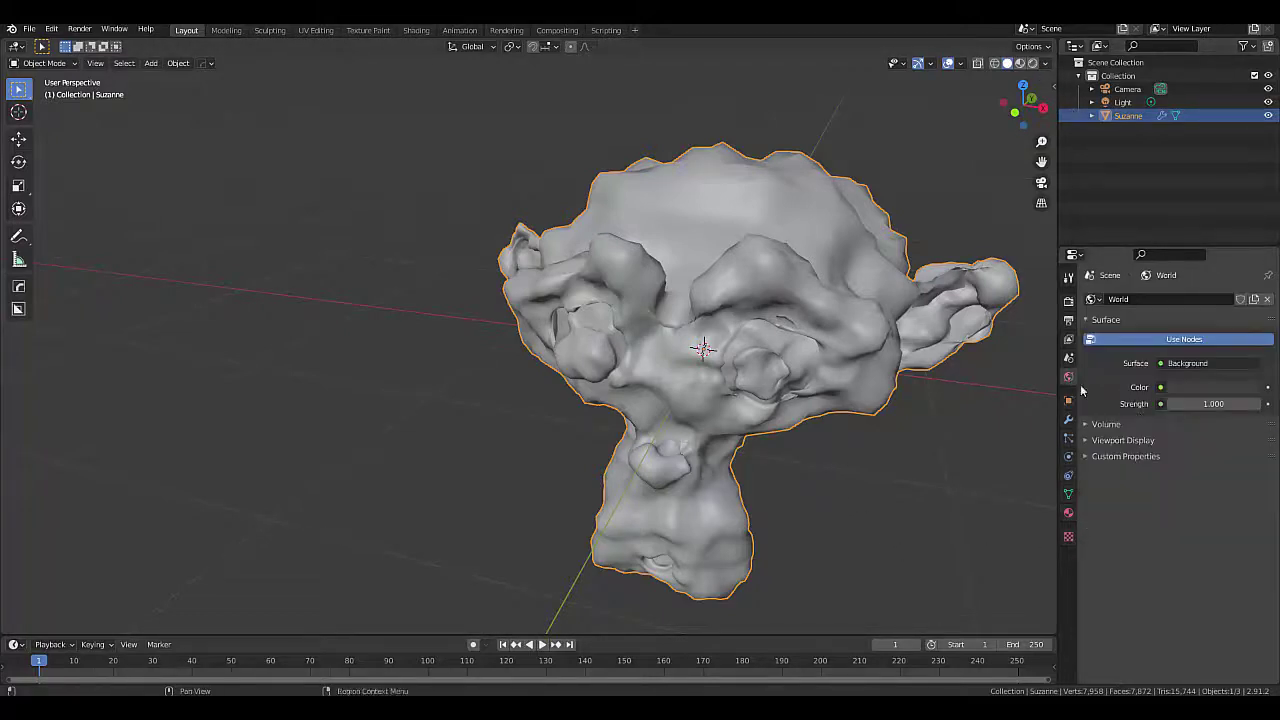
{"action": "left_click", "coordinate": [1161, 388]}
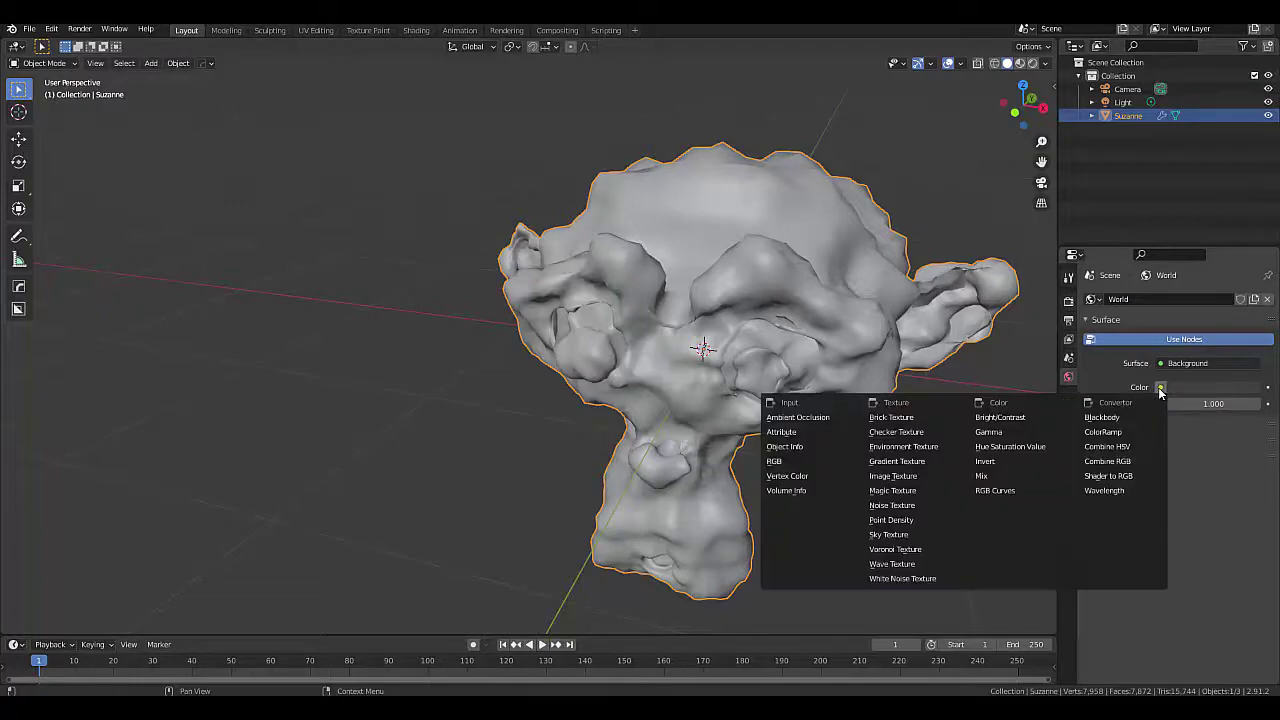
{"action": "left_click", "coordinate": [928, 446]}
{"action": "left_click", "coordinate": [1232, 406]}
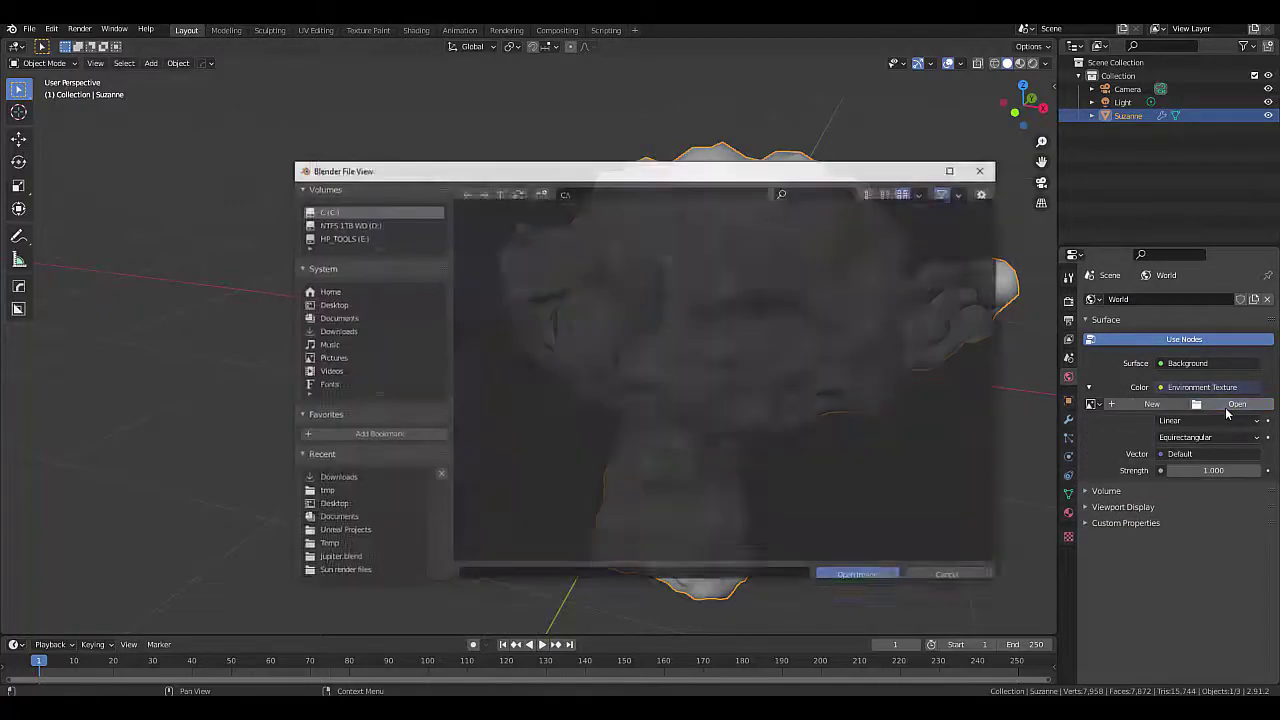
{"action": "left_click", "coordinate": [345, 331]}
{"action": "scroll", "coordinate": [665, 439], "scroll_direction": "down", "scroll_amount": 15}
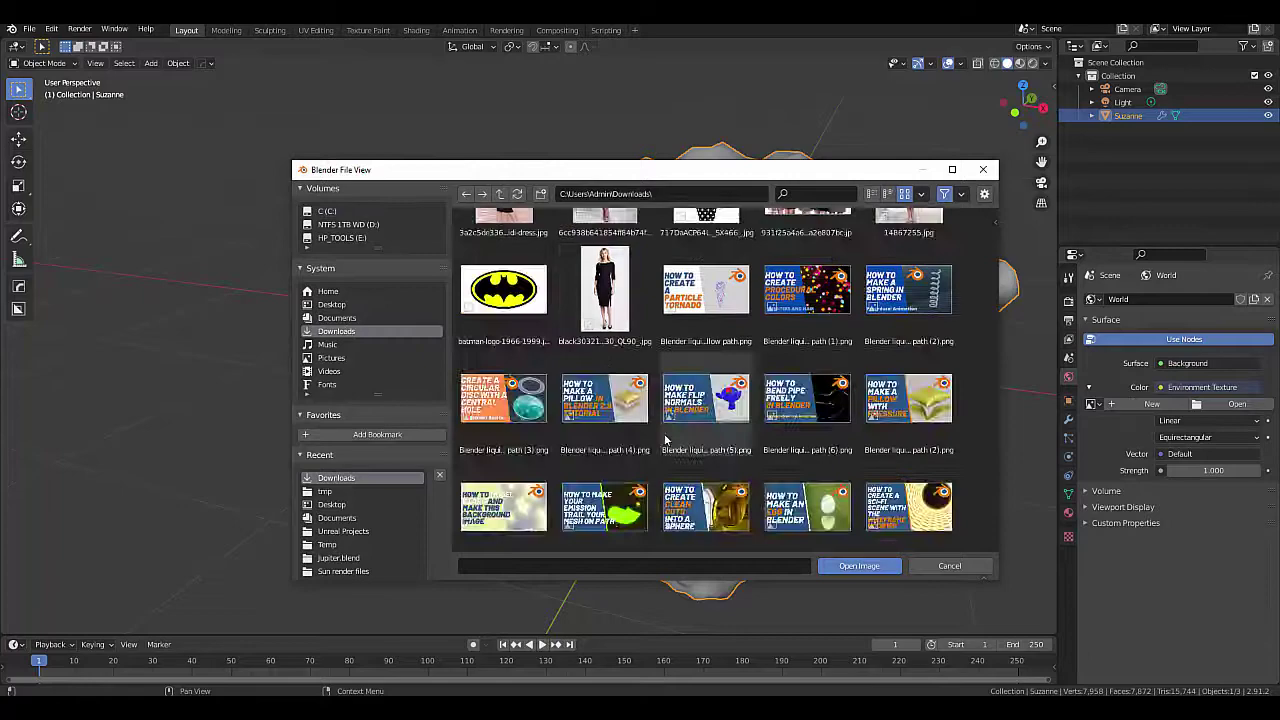
{"action": "left_click", "coordinate": [705, 385]}
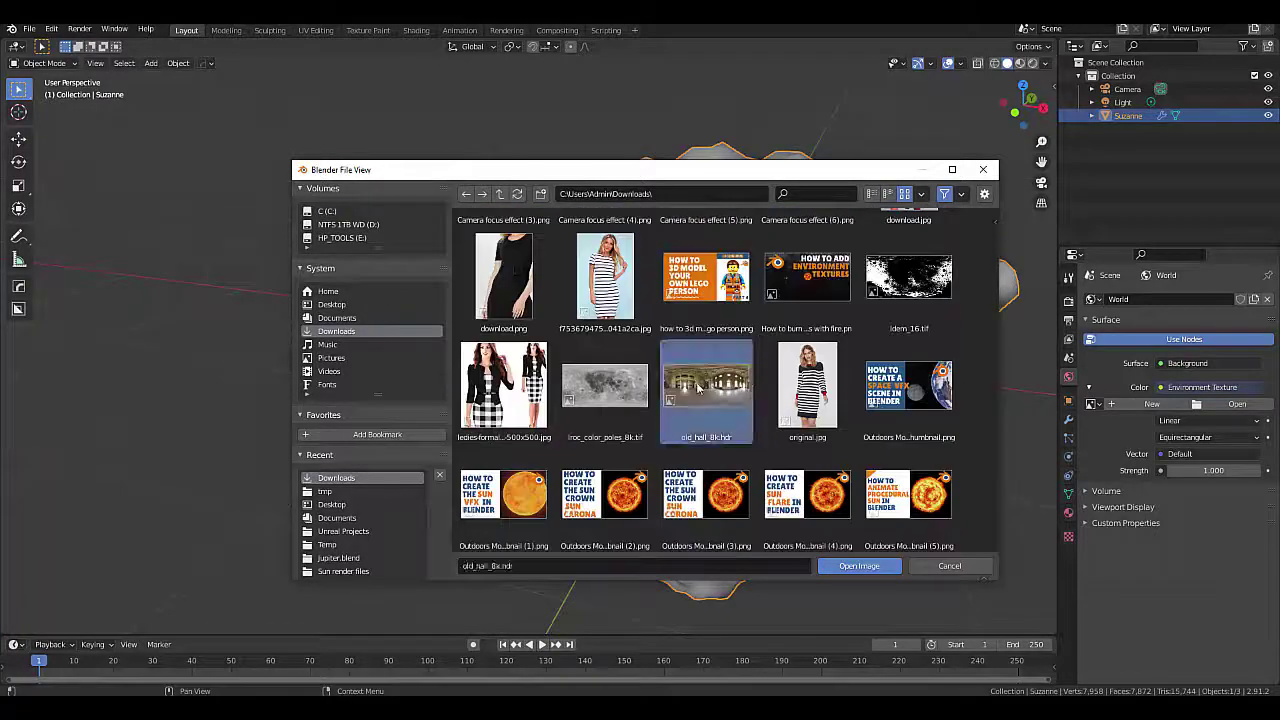
{"action": "left_click", "coordinate": [859, 566]}
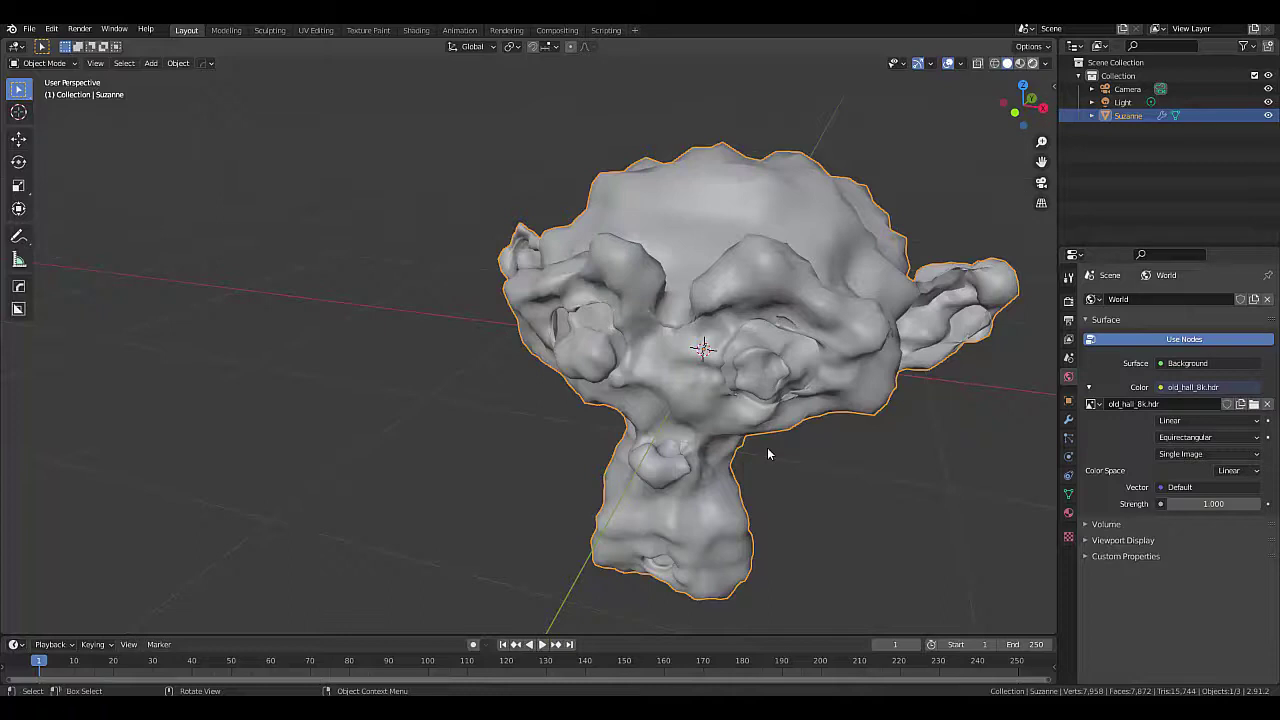
- Switch to Rendered shading and enable Ambient Occlusion, Bloom and Screen Space Reflections
{"action": "key", "text": "z"}
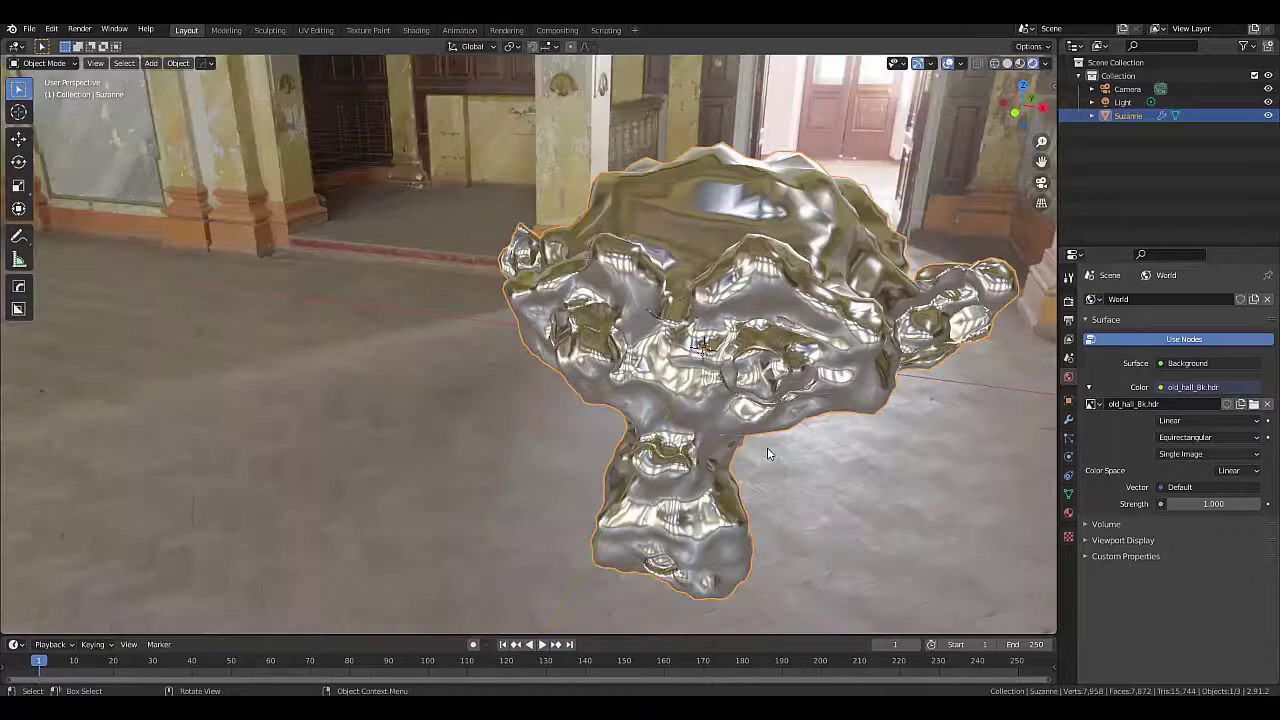
{"action": "scroll", "coordinate": [766, 455], "scroll_direction": "down", "scroll_amount": 3}
{"action": "scroll", "coordinate": [762, 457], "scroll_direction": "up", "scroll_amount": 3}
{"action": "middle_click_drag", "start_coordinate": [761, 457], "coordinate": [845, 293]}
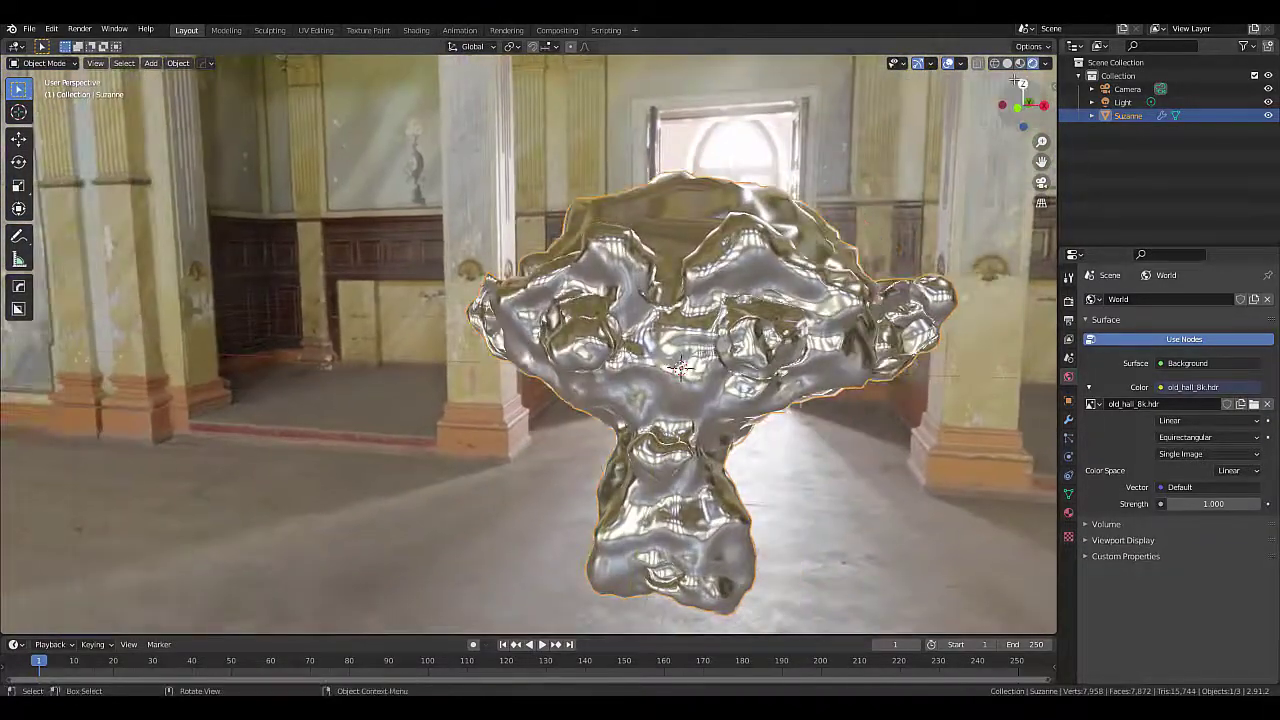
{"action": "left_click", "coordinate": [1069, 301]}
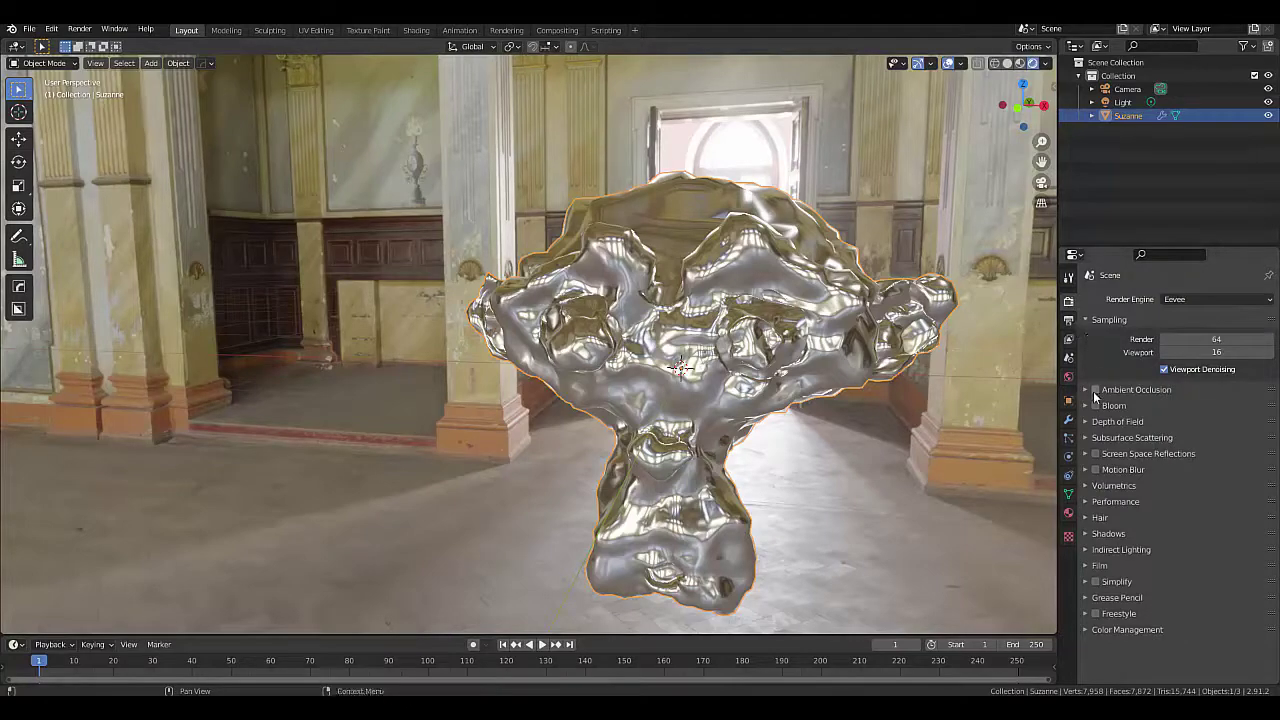
{"action": "left_click", "coordinate": [1095, 390]}
{"action": "left_click", "coordinate": [1095, 405]}
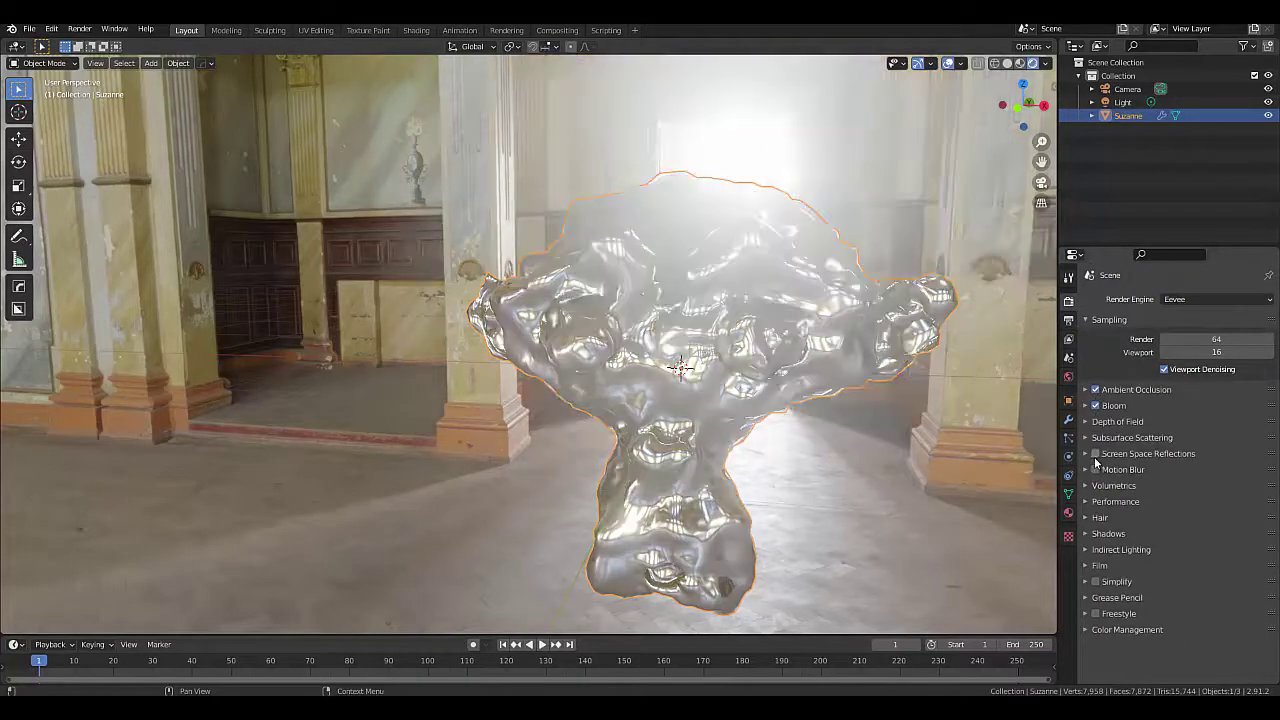
{"action": "left_click", "coordinate": [1095, 454]}
- Turn on Refraction and Half Res Trace in the Screen Space Reflections settings
{"action": "middle_click_drag", "start_coordinate": [760, 430], "coordinate": [857, 506]}
{"action": "scroll", "coordinate": [857, 506], "scroll_direction": "up", "scroll_amount": 2}
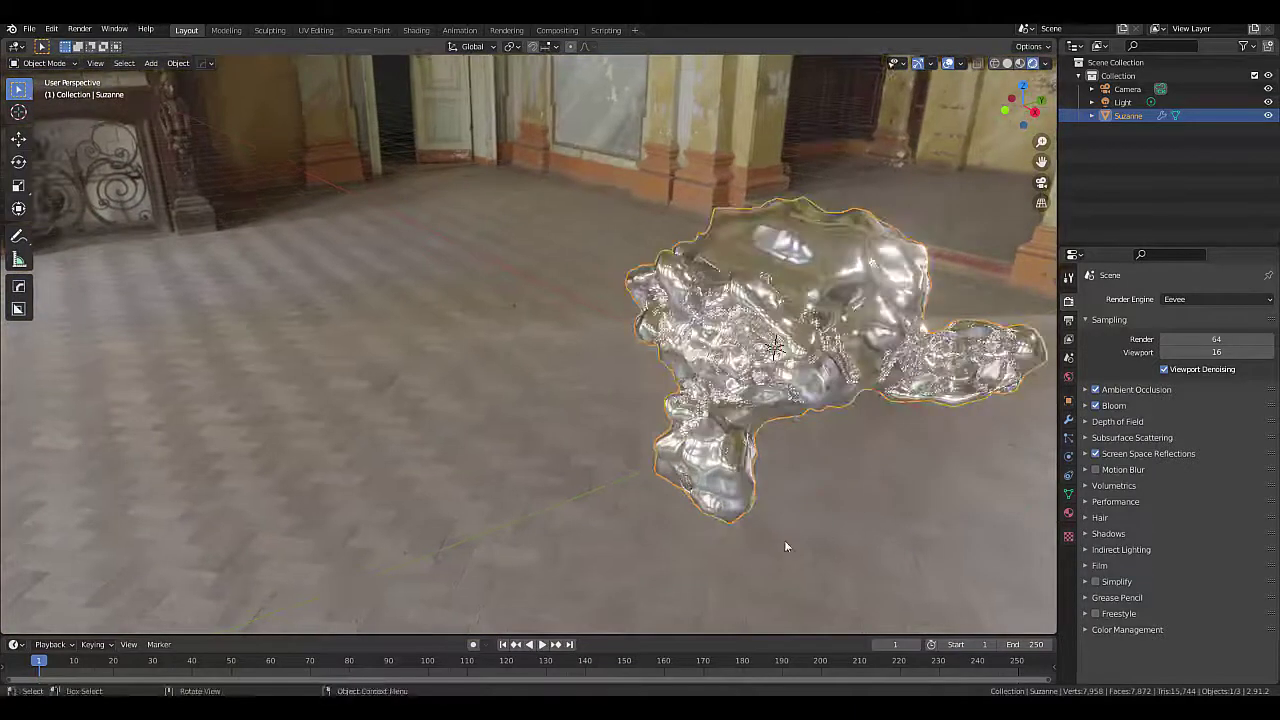
{"action": "scroll", "coordinate": [857, 505], "scroll_direction": "down", "scroll_amount": 4}
{"action": "scroll", "coordinate": [857, 505], "scroll_direction": "up", "scroll_amount": 2}
{"action": "left_click", "coordinate": [1148, 454]}
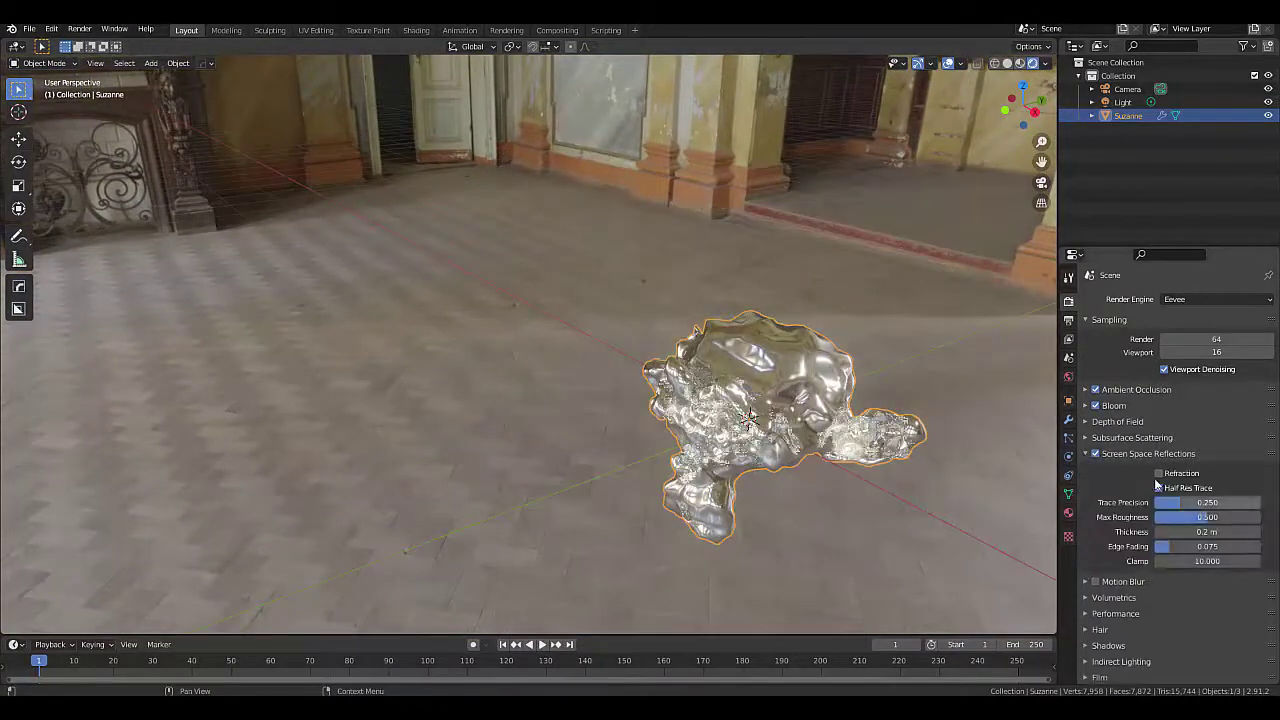
{"action": "left_click_drag", "start_coordinate": [1158, 487], "coordinate": [1158, 472]}
{"action": "left_click", "coordinate": [1087, 455]}
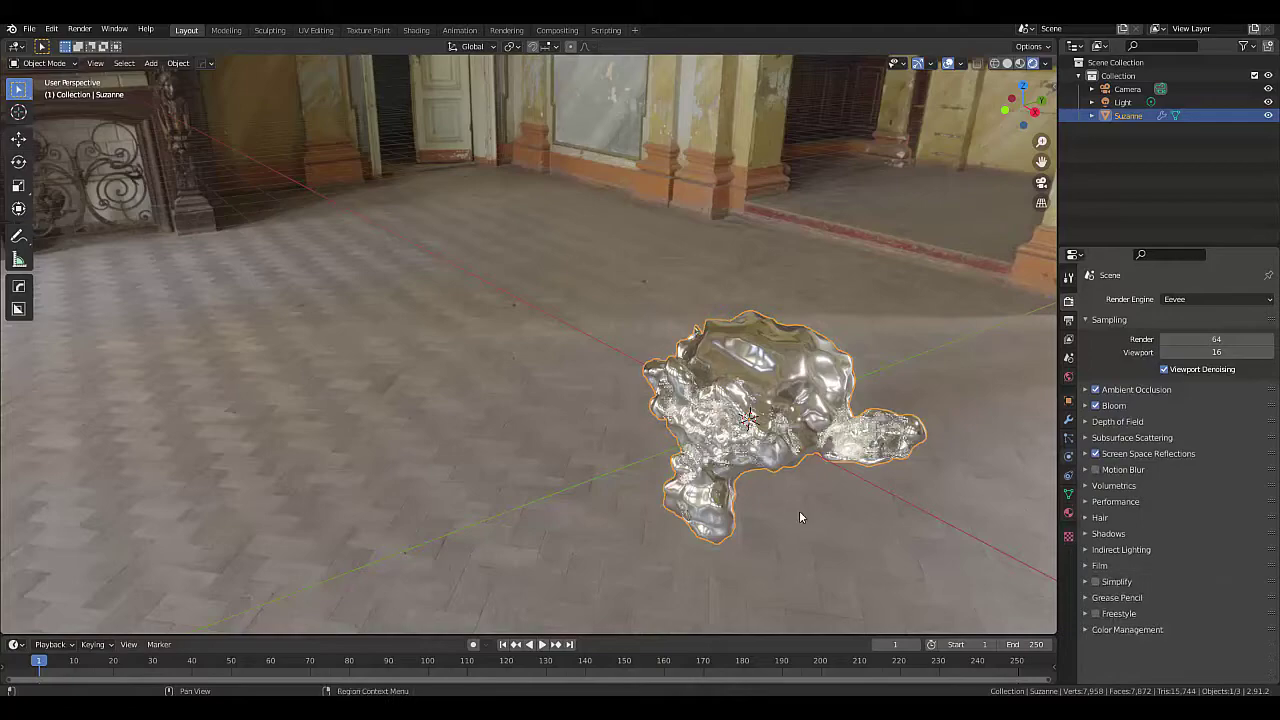
{"action": "scroll", "coordinate": [764, 529], "scroll_direction": "up", "scroll_amount": 2}
{"action": "scroll", "coordinate": [764, 529], "scroll_direction": "down", "scroll_amount": 2}
- Switch Bloom back off and view Suzanne from the top (Numpad 7)
{"action": "middle_click_drag", "start_coordinate": [764, 536], "coordinate": [829, 503]}
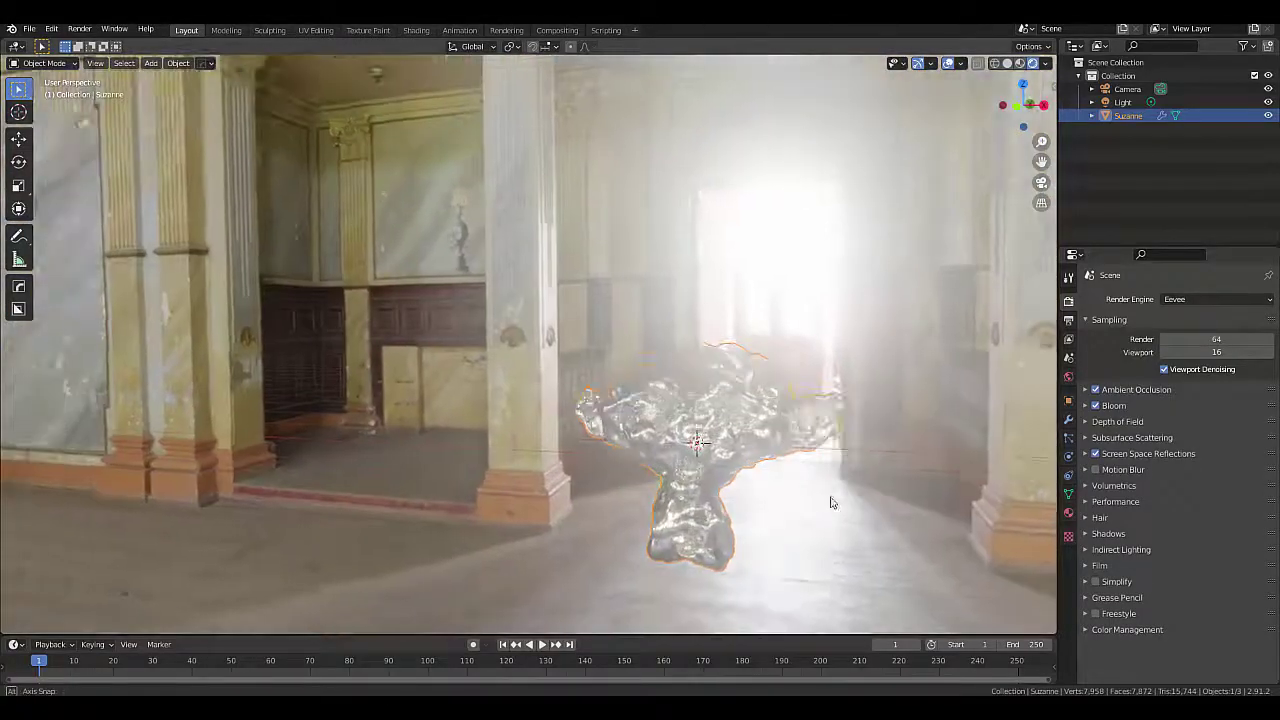
{"action": "left_click", "coordinate": [1095, 407]}
{"action": "scroll", "coordinate": [700, 540], "scroll_direction": "up", "scroll_amount": 2}
{"action": "middle_click_drag", "start_coordinate": [690, 565], "coordinate": [727, 569]}
{"action": "scroll", "coordinate": [727, 569], "scroll_direction": "down", "scroll_amount": 4}
{"action": "key", "text": "KP_7"}
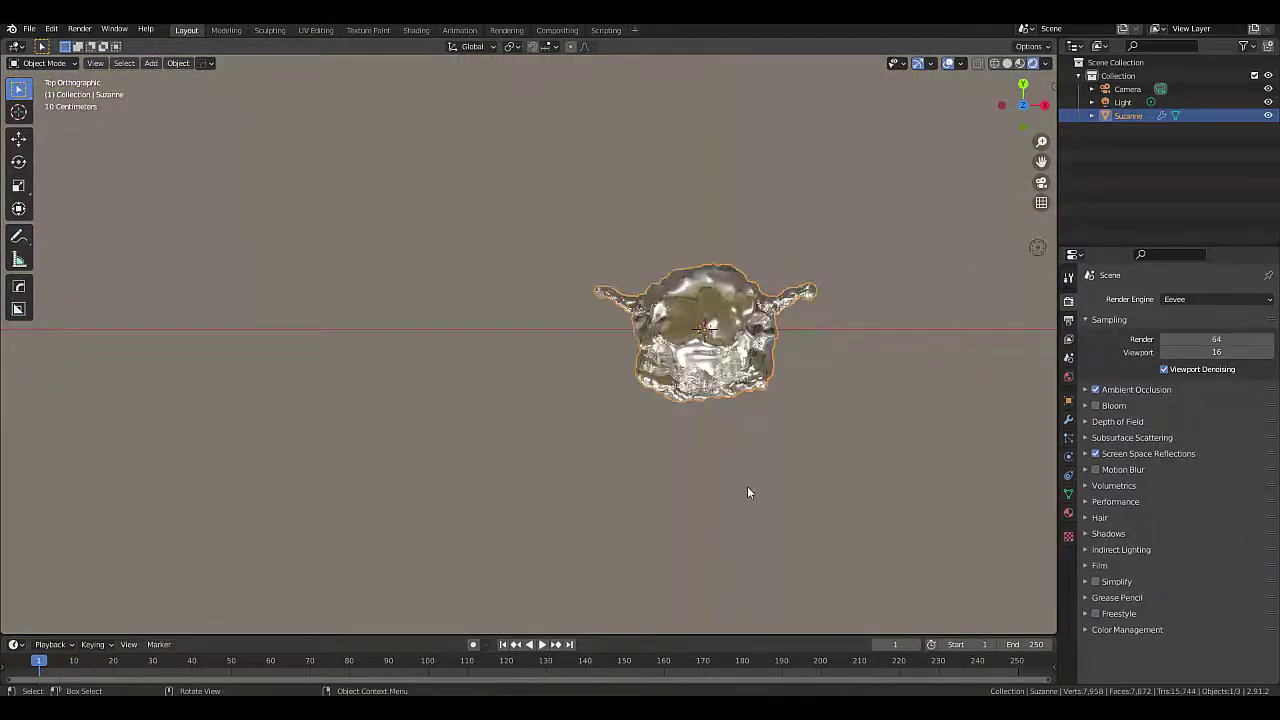
- Add a Bezier circle and scale it by 2
{"action": "key", "text": "shift+a"}
{"action": "mouse_move", "coordinate": [748, 492]}
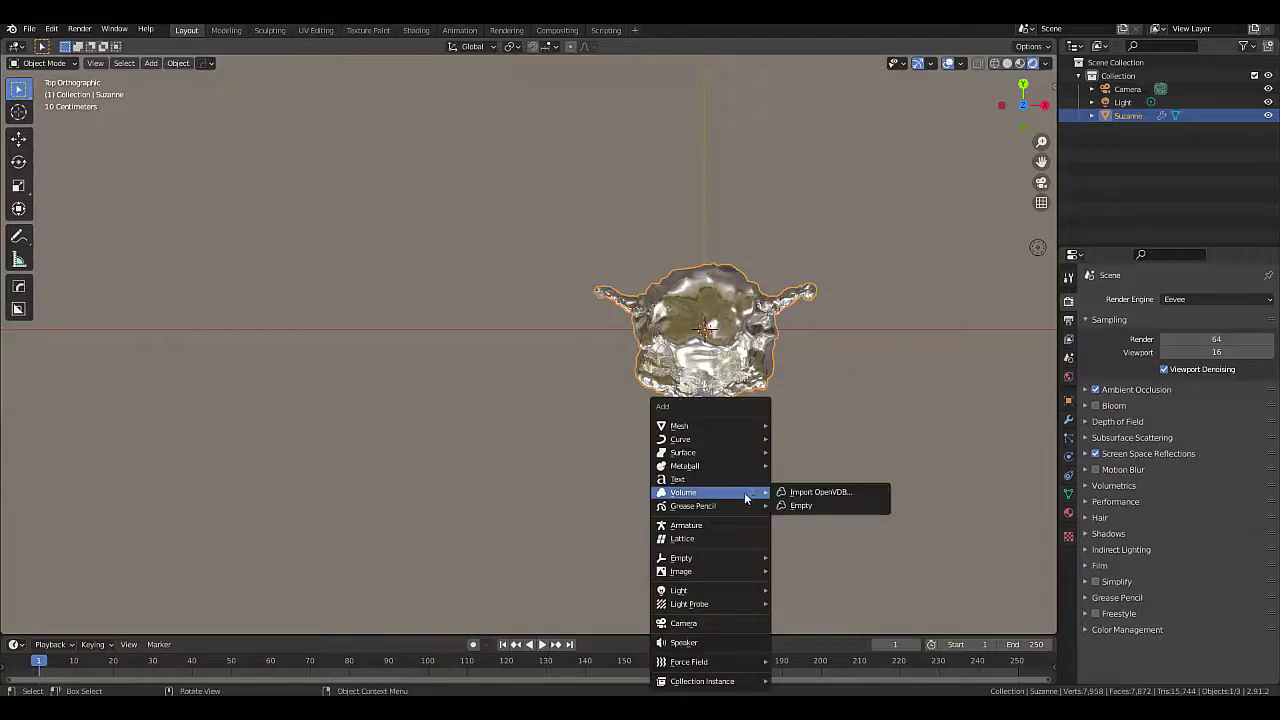
{"action": "mouse_move", "coordinate": [742, 598]}
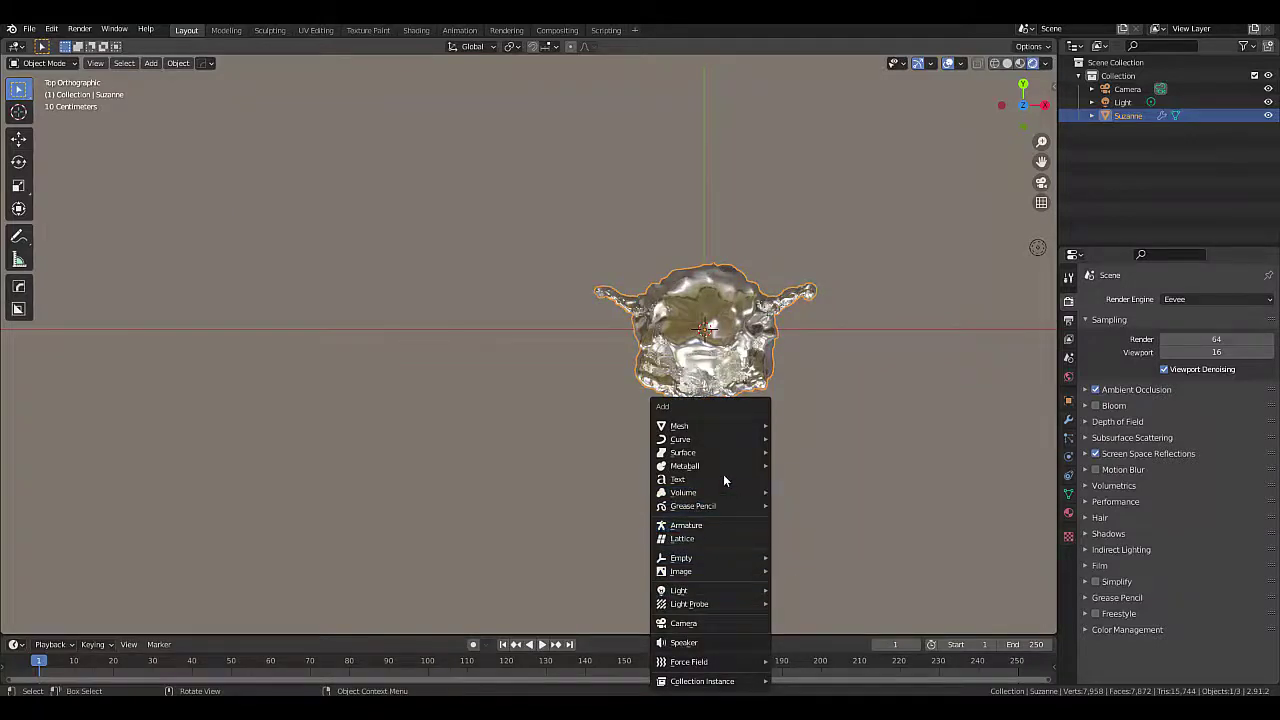
{"action": "mouse_move", "coordinate": [713, 442]}
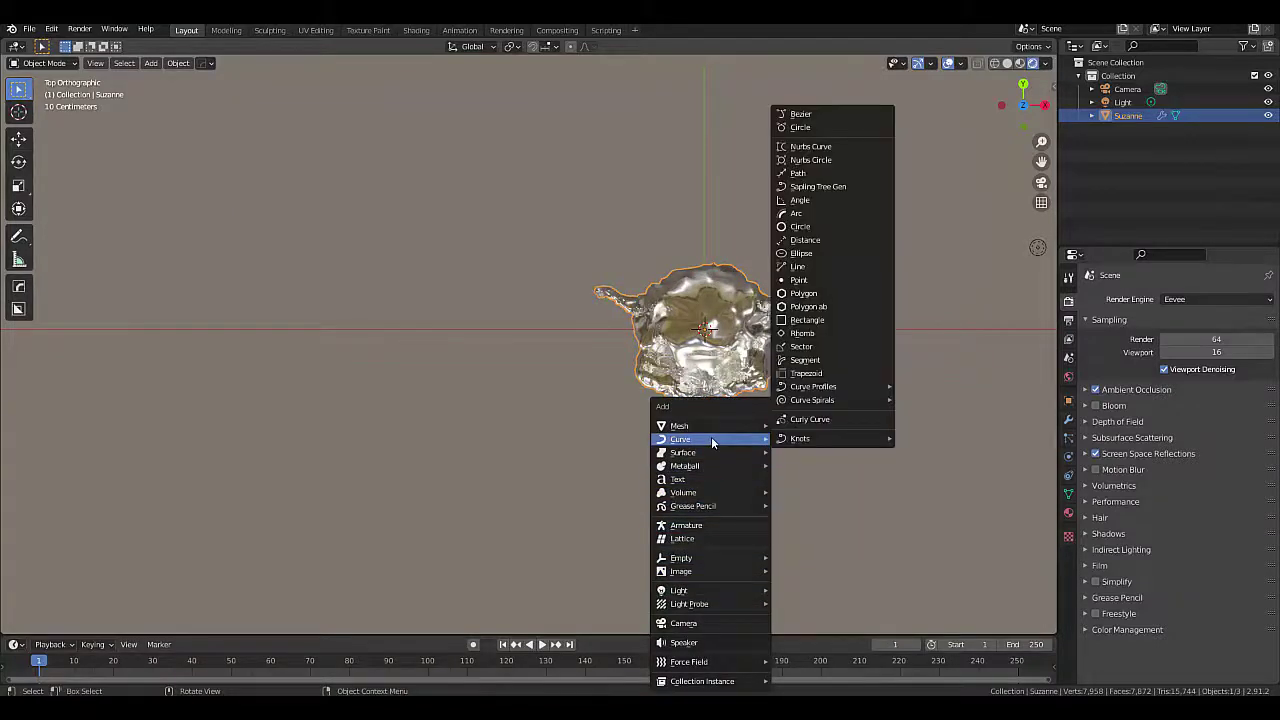
{"action": "left_click", "coordinate": [788, 125]}
{"action": "key", "text": "s"}
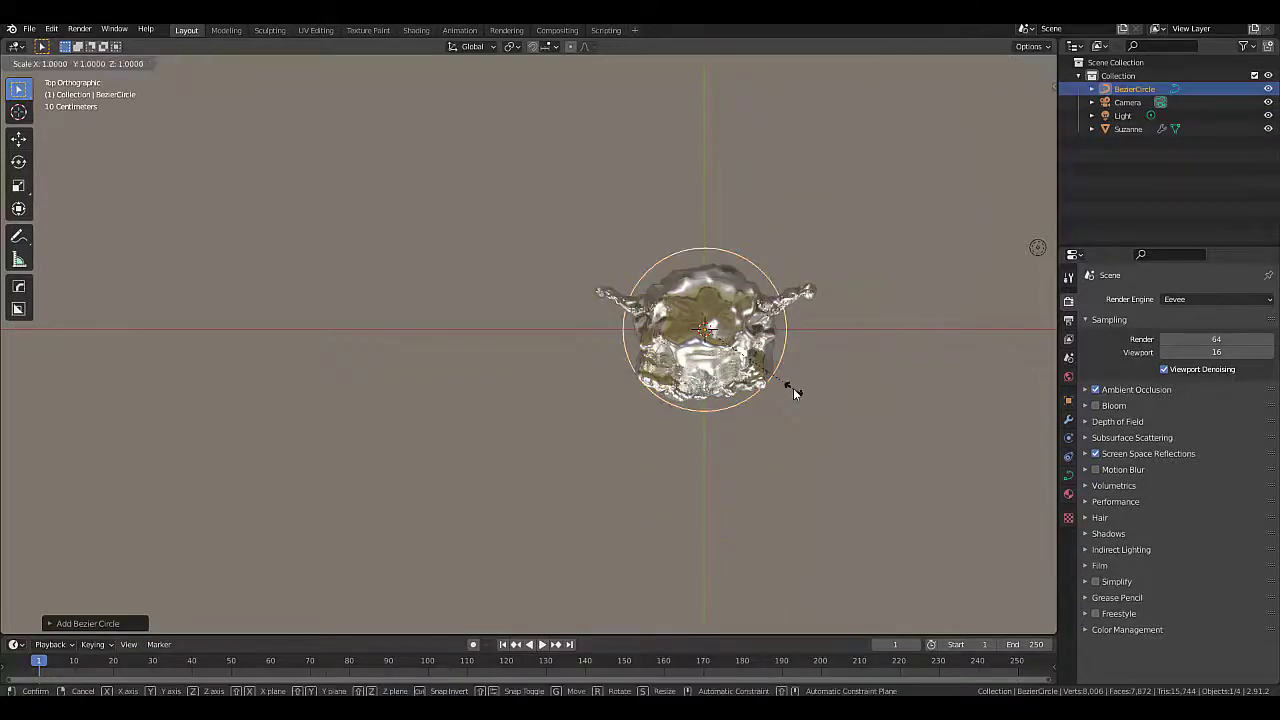
{"action": "key", "text": "2"}
{"action": "key", "text": "Return"}
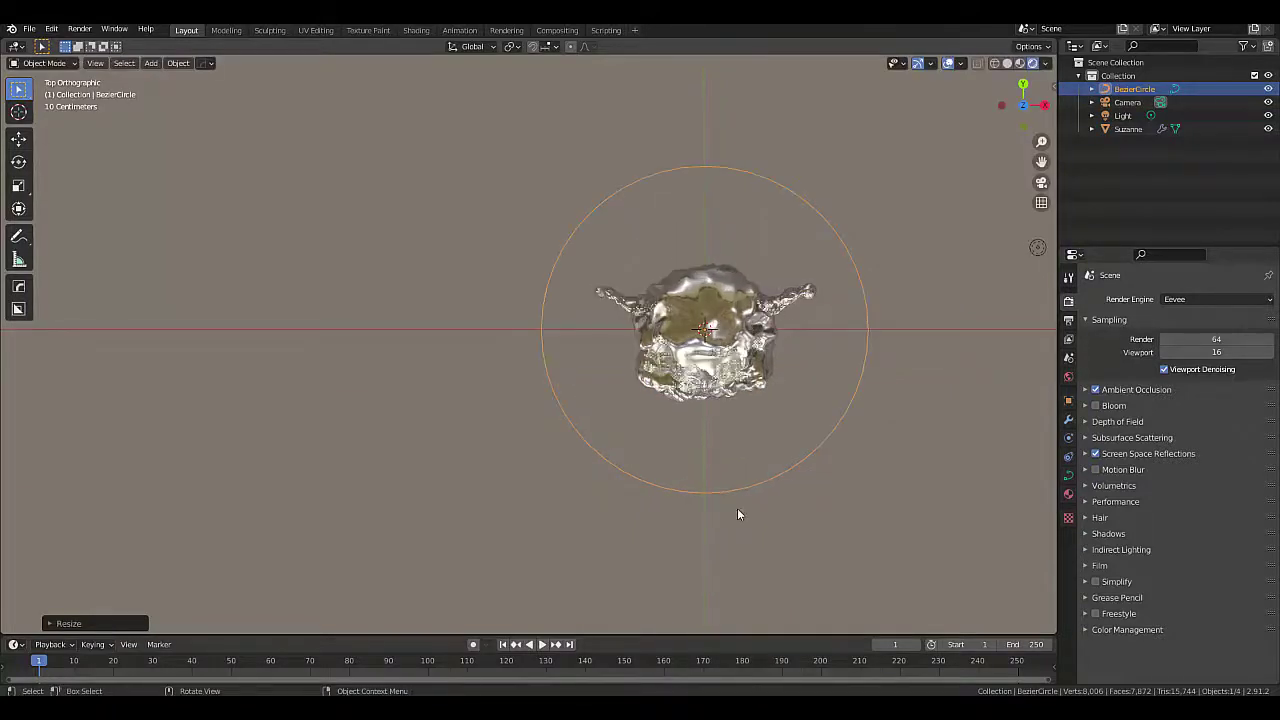
- Add a lattice, scale it by 2, then enlarge it in front view to enclose Suzanne
{"action": "key", "text": "shift+a"}
{"action": "mouse_move", "coordinate": [737, 508]}
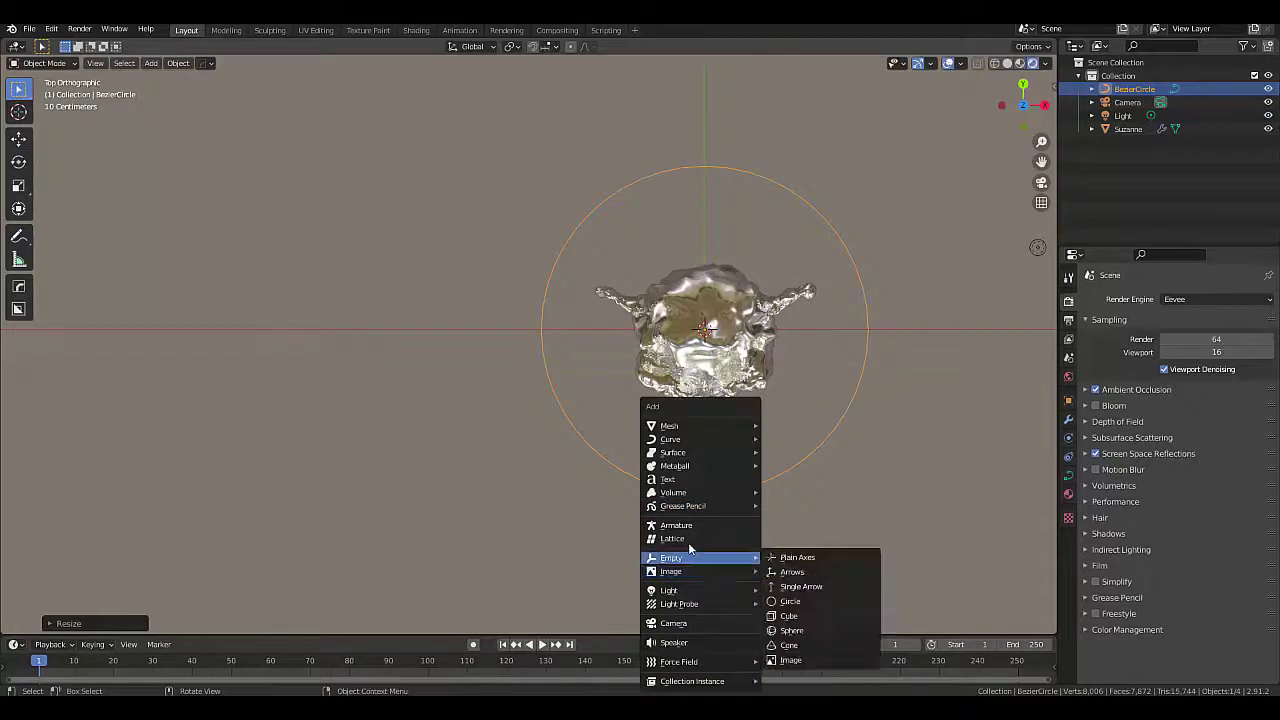
{"action": "left_click", "coordinate": [688, 539]}
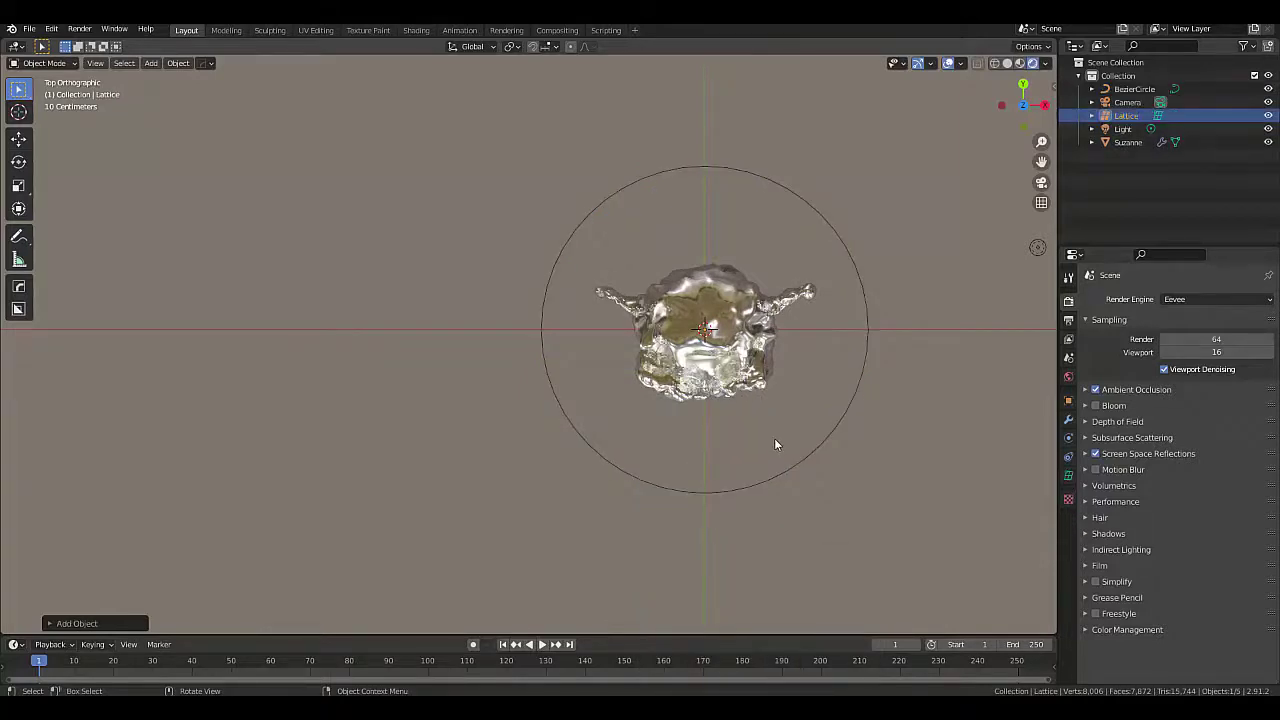
{"action": "key", "text": "s"}
{"action": "key", "text": "2"}
{"action": "key", "text": "Return"}
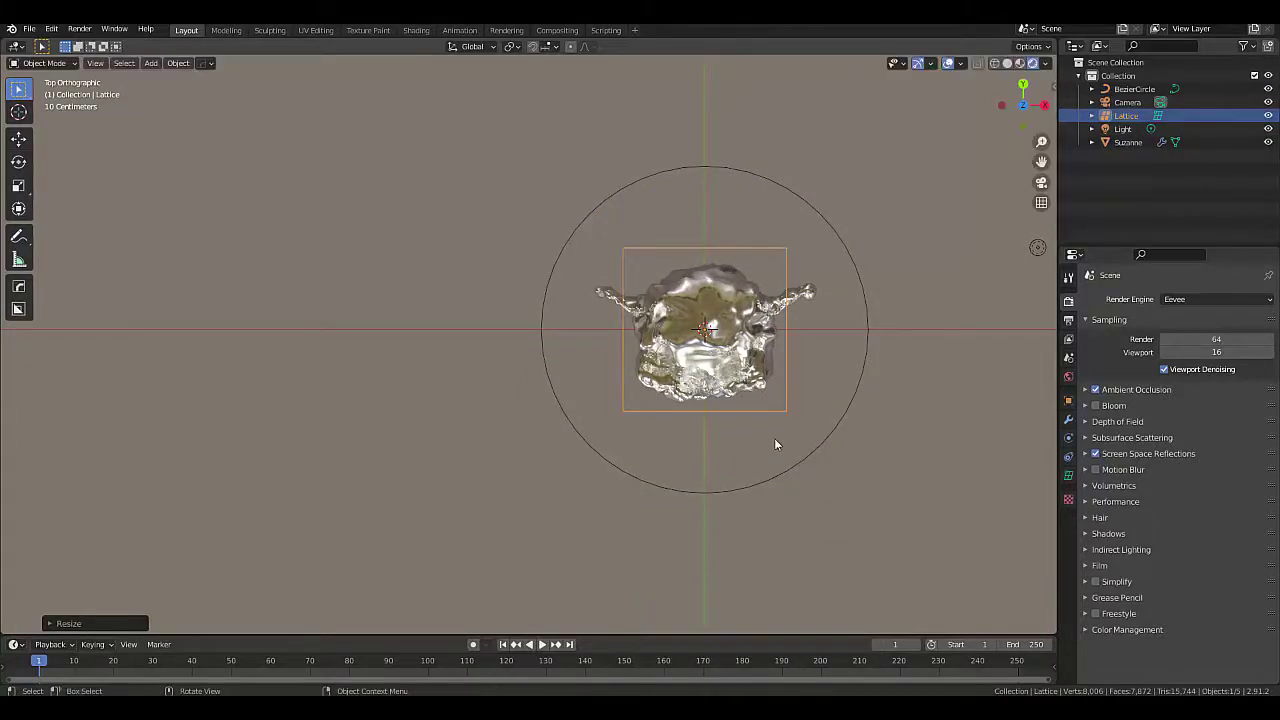
{"action": "key", "text": "KP_1"}
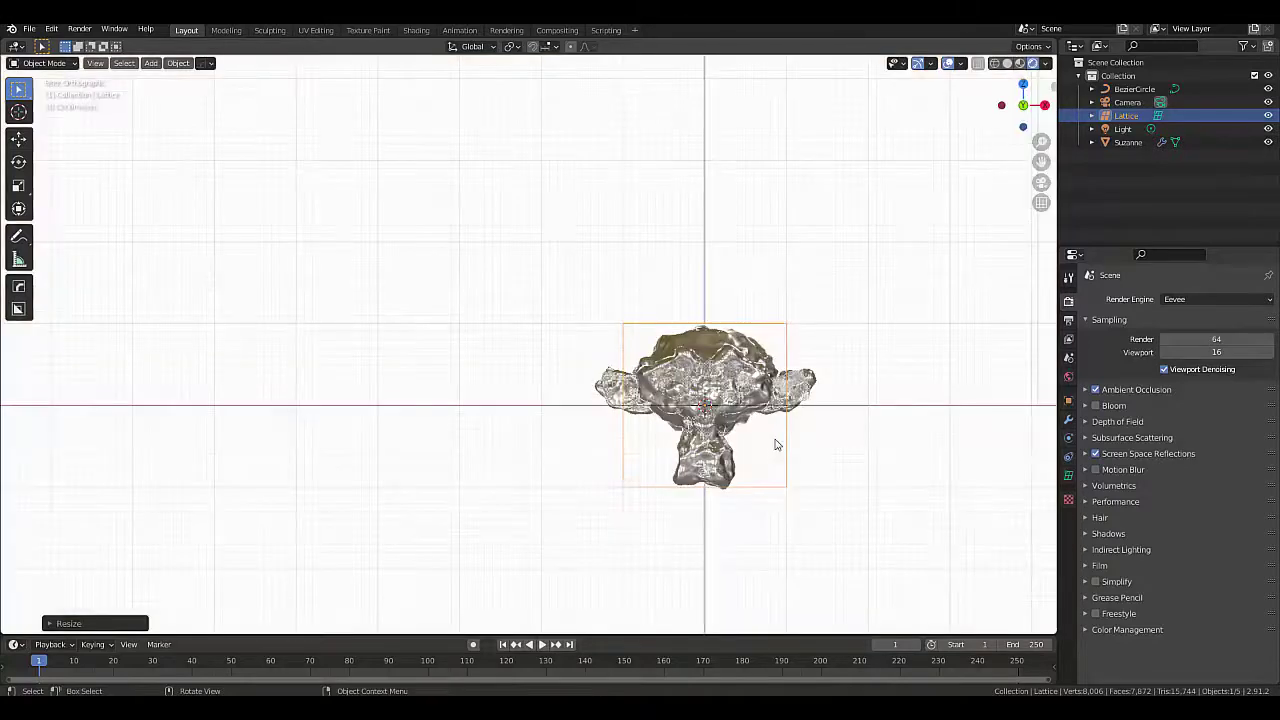
{"action": "scroll", "coordinate": [774, 438], "scroll_direction": "up", "scroll_amount": 3}
{"action": "key", "text": "s"}
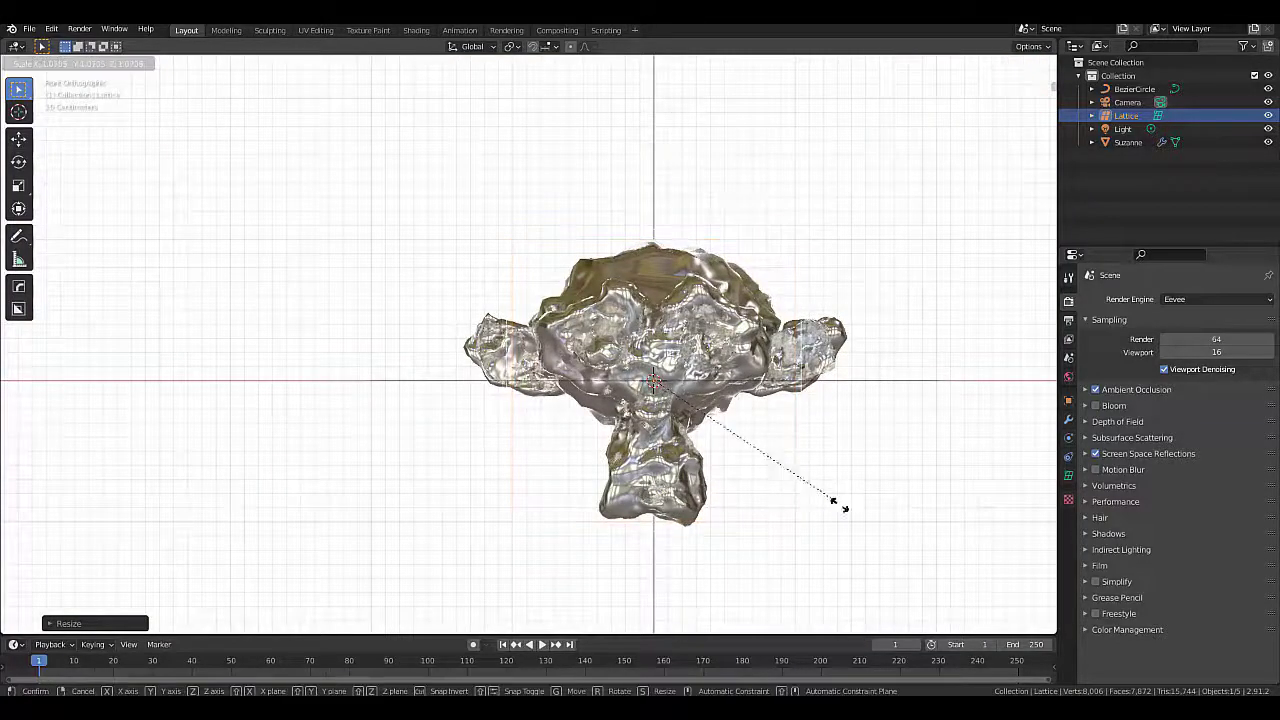
{"action": "left_click", "coordinate": [893, 560]}
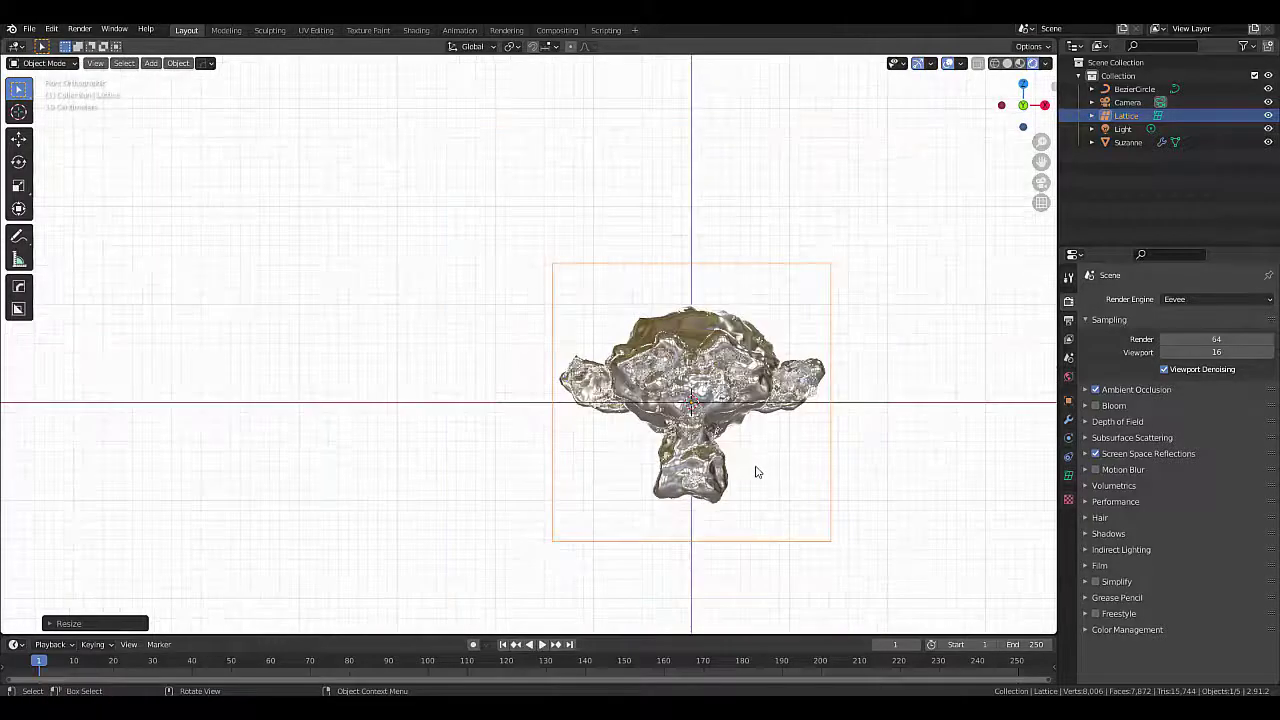
{"action": "middle_click_drag", "start_coordinate": [757, 471], "coordinate": [696, 562]}
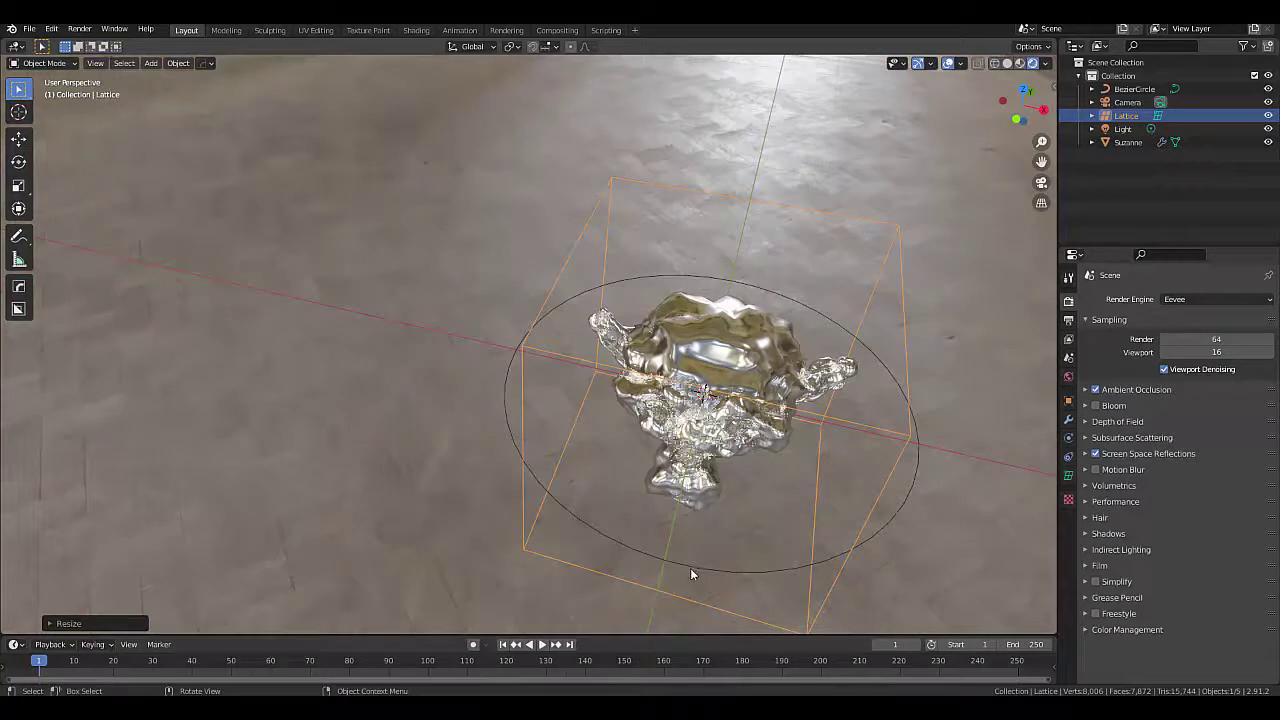
- Parent the Lattice to the BezierCircle with Ctrl+P > Object, then deselect everything
{"action": "left_click", "coordinate": [689, 567], "text": "shift"}
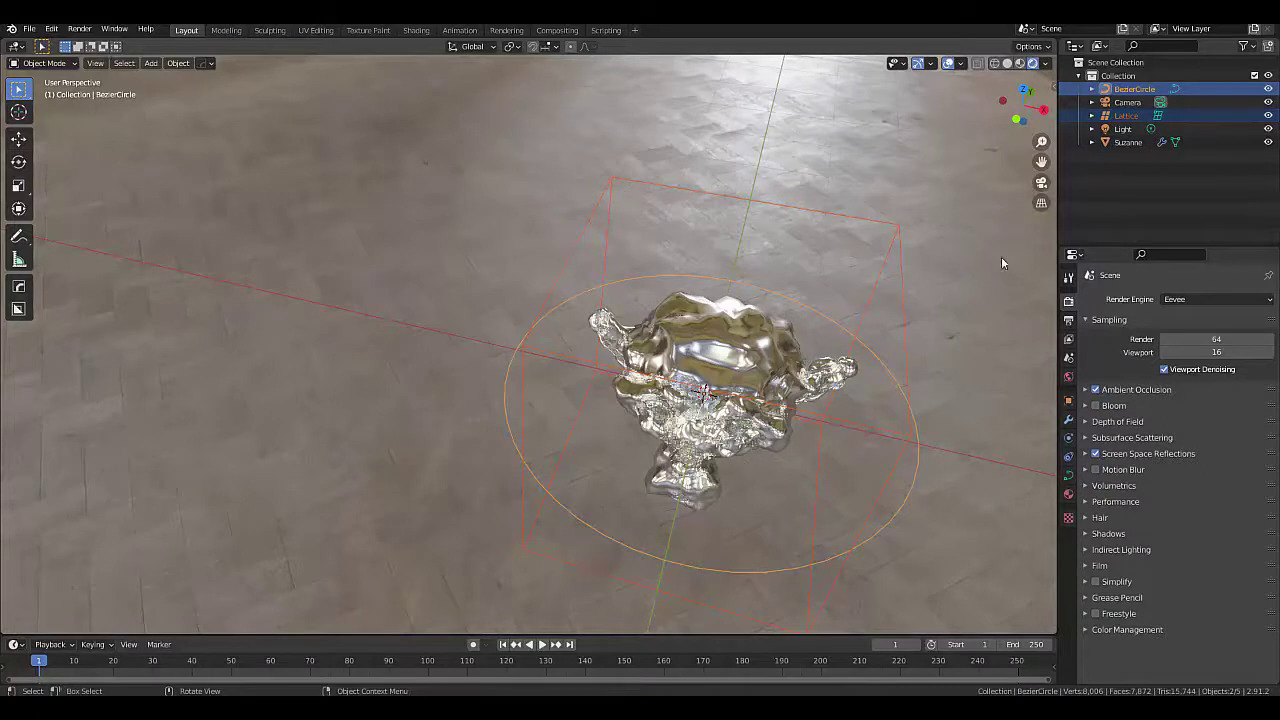
{"action": "key", "text": "ctrl+p"}
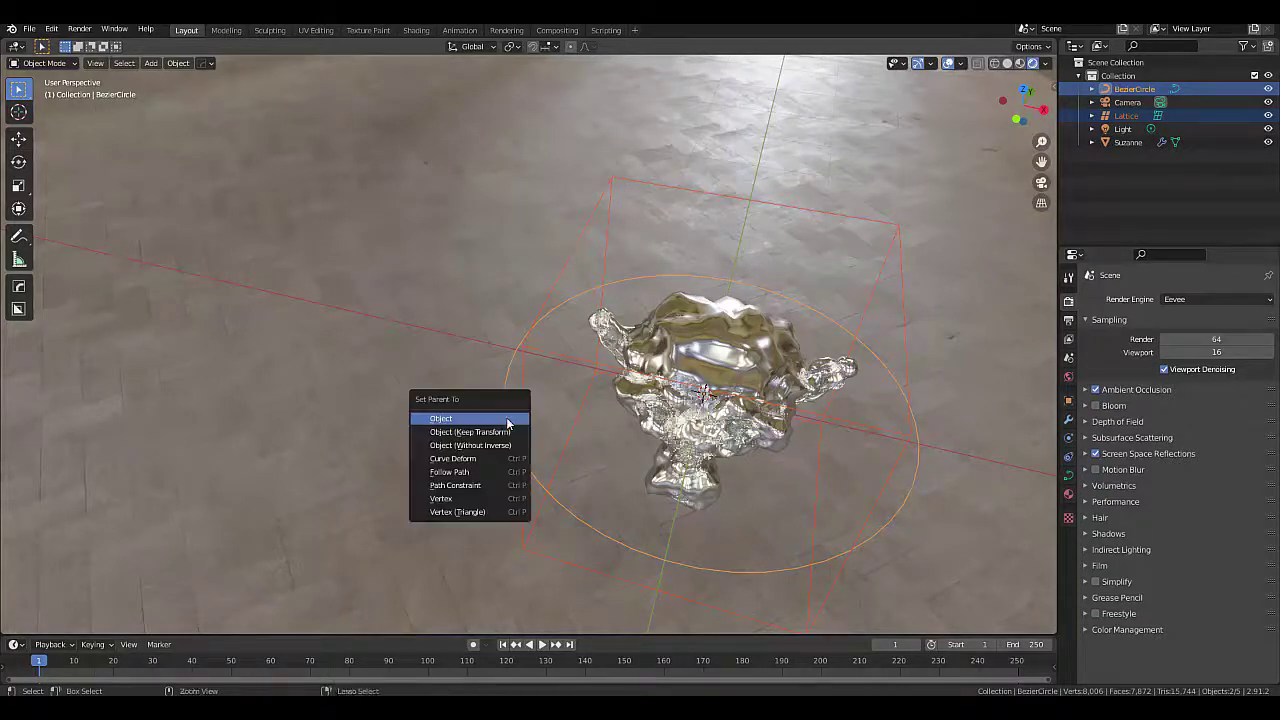
{"action": "left_click", "coordinate": [507, 420]}
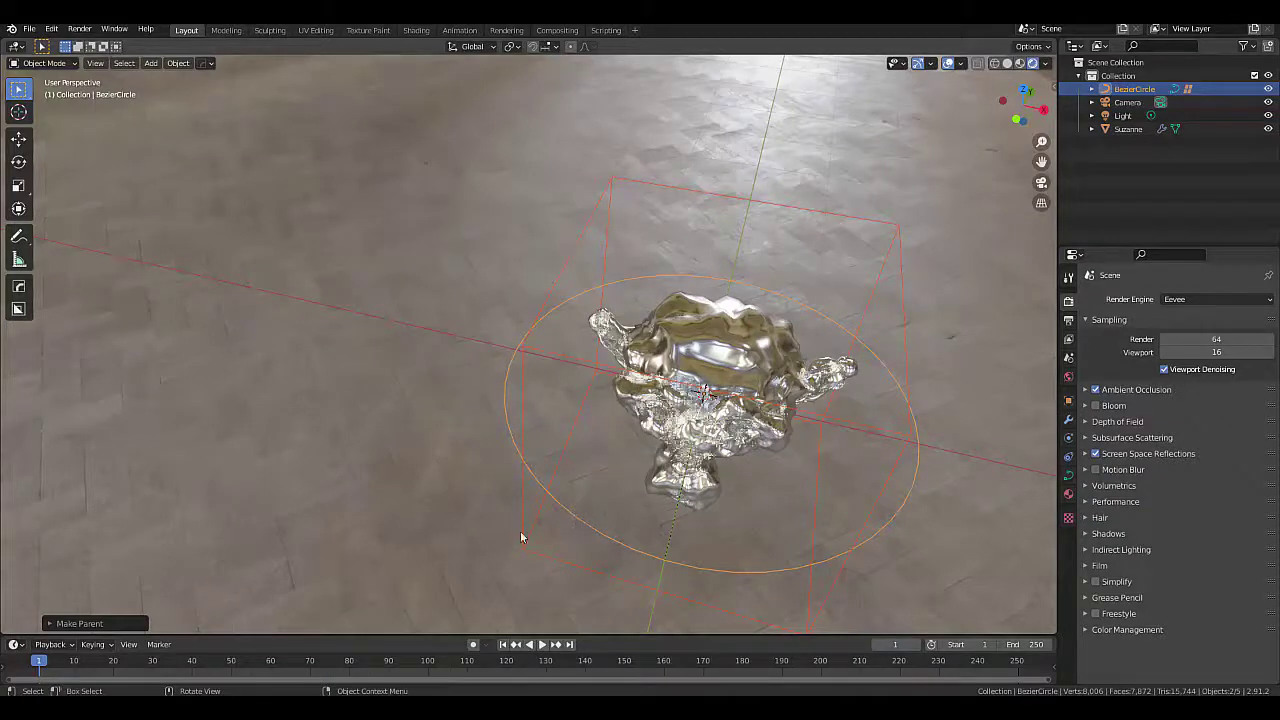
{"action": "scroll", "coordinate": [480, 357], "scroll_direction": "down", "scroll_amount": 4}
{"action": "left_click", "coordinate": [480, 357]}
{"action": "scroll", "coordinate": [540, 450], "scroll_direction": "up", "scroll_amount": 2}
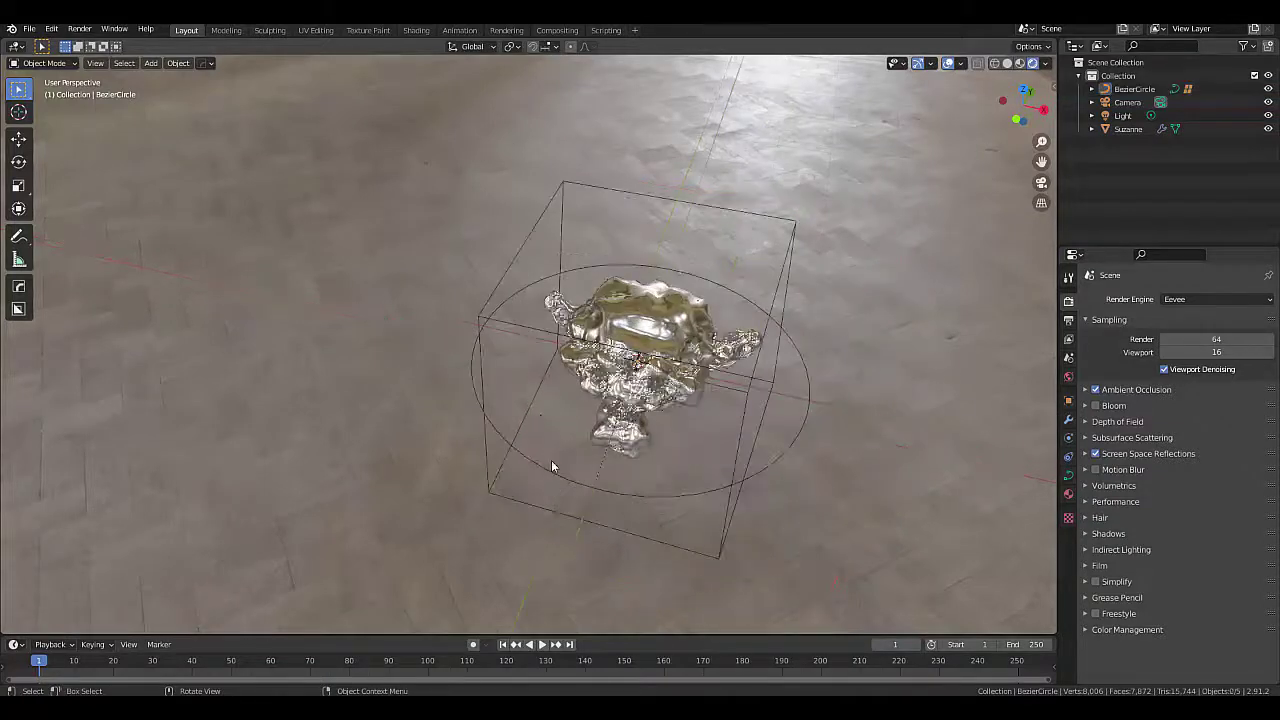
- Set Suzanne's Displace Coordinates to Object with Lattice as the texture object
{"action": "left_click", "coordinate": [618, 403]}
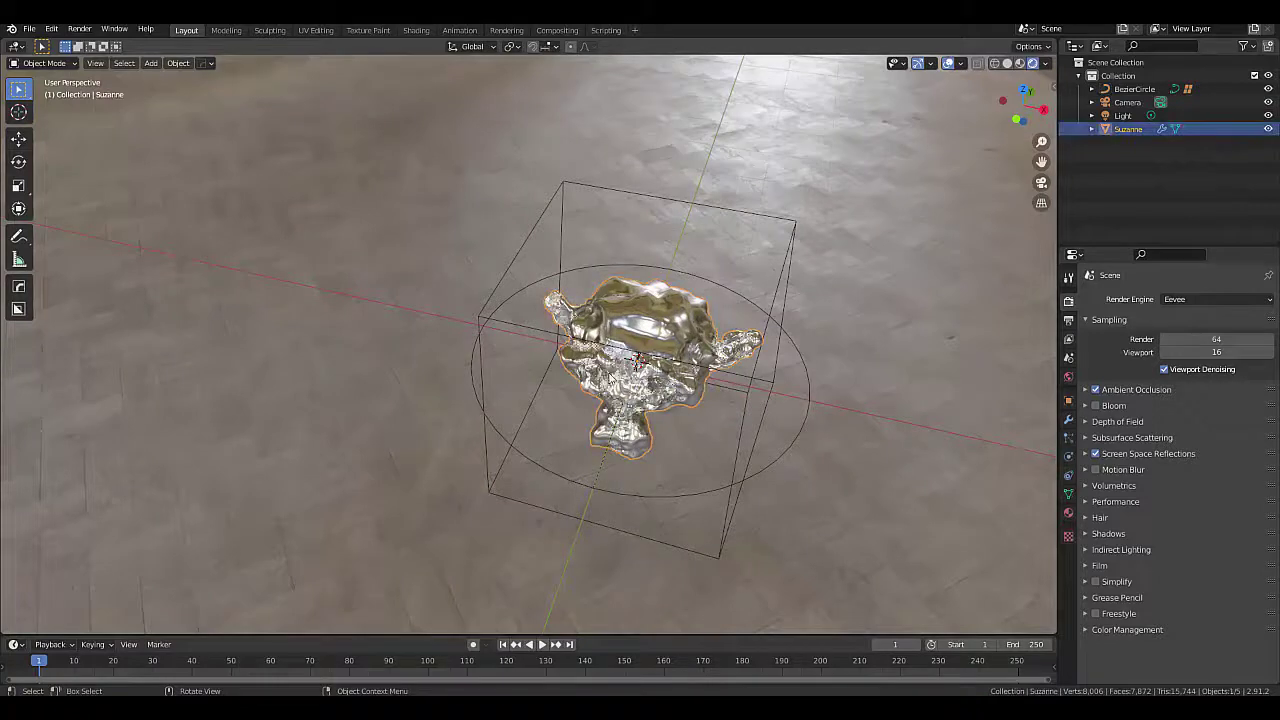
{"action": "left_click", "coordinate": [1068, 420]}
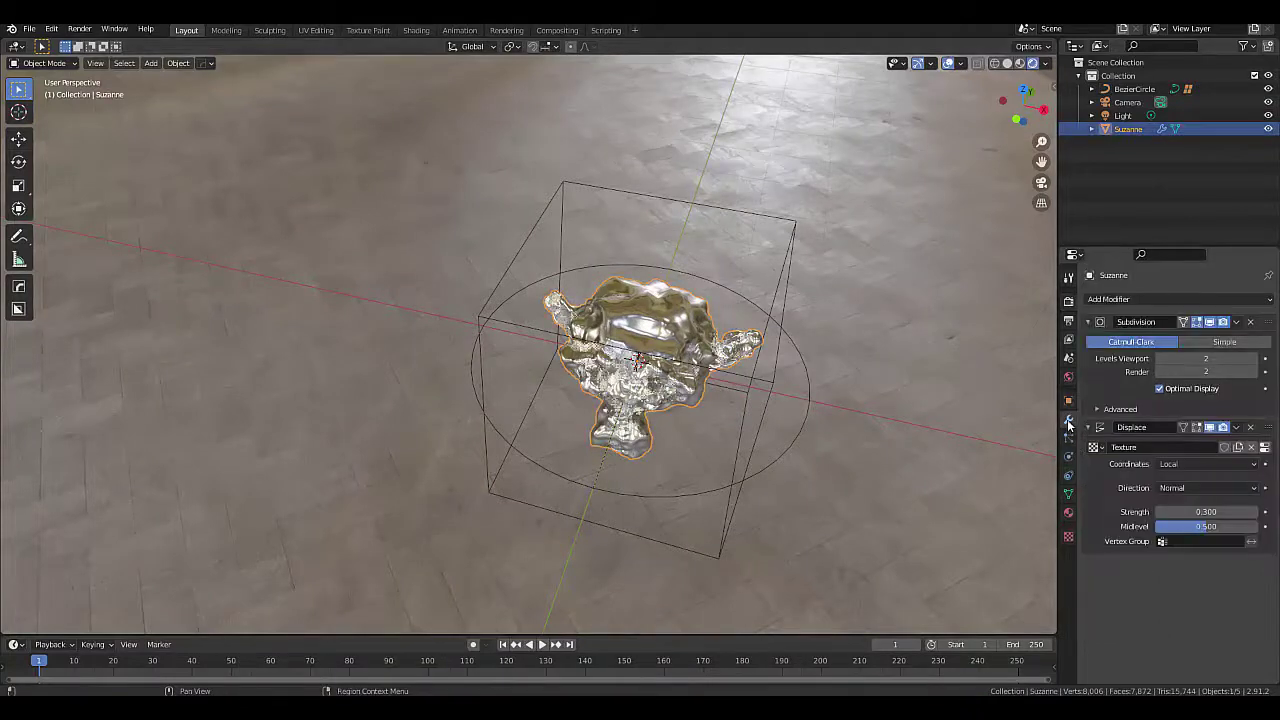
{"action": "left_click", "coordinate": [1185, 466]}
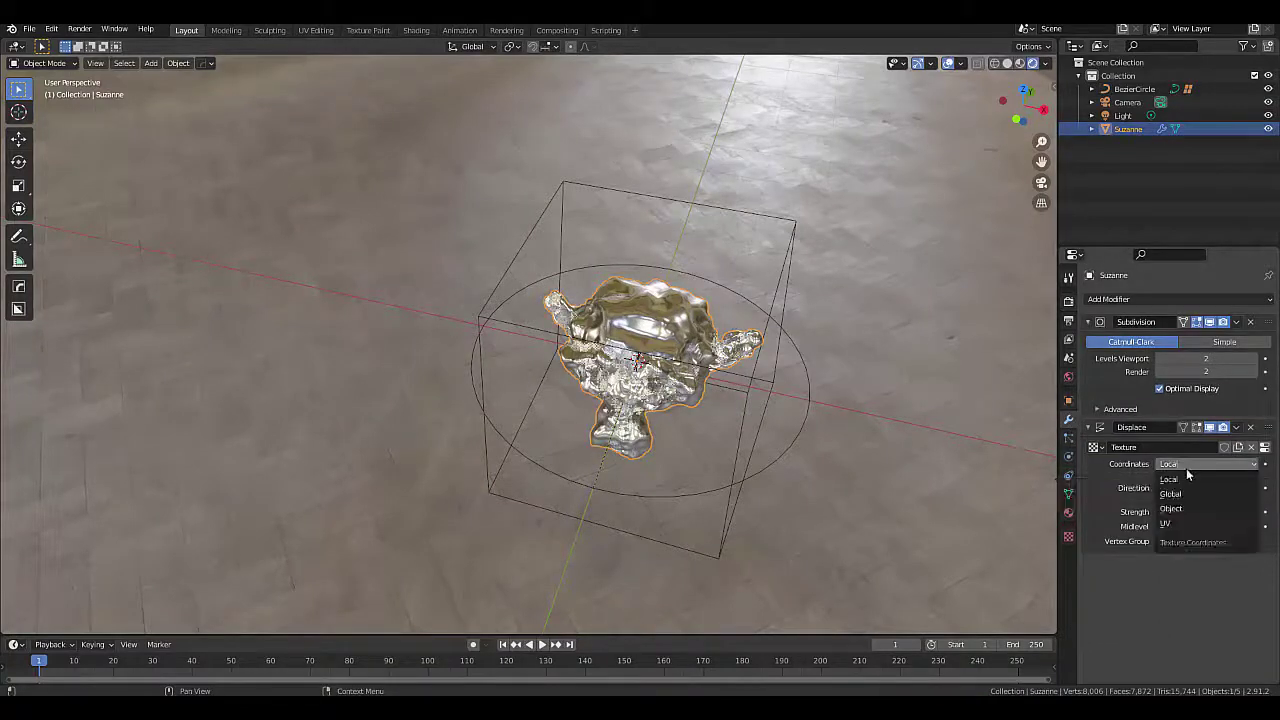
{"action": "left_click", "coordinate": [1182, 509]}
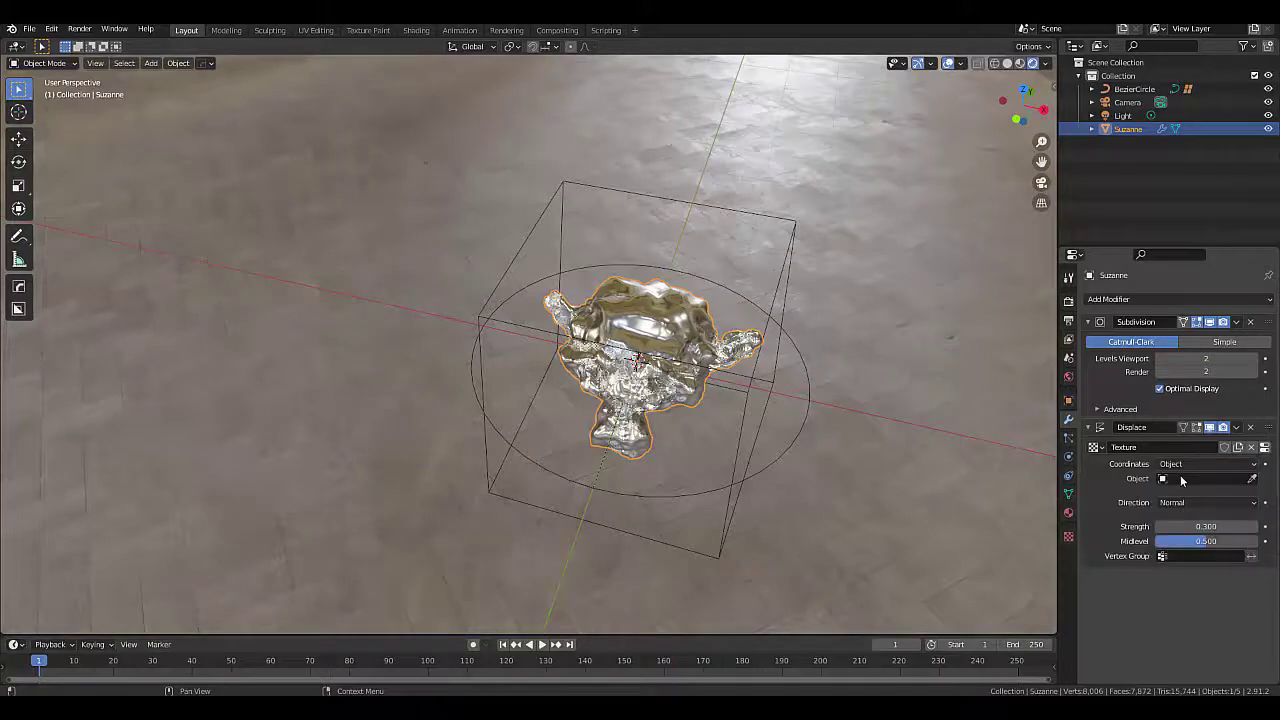
{"action": "left_click", "coordinate": [1181, 478]}
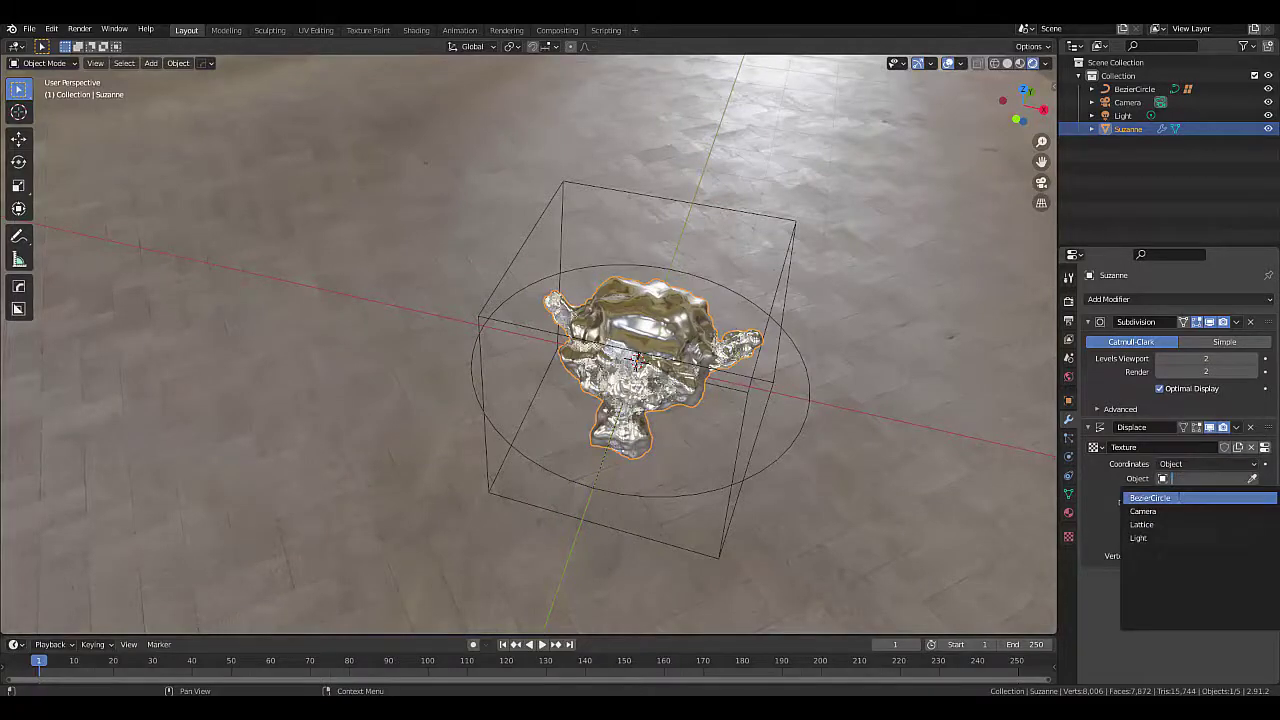
{"action": "left_click", "coordinate": [1141, 524]}
- Orbit to face Suzanne from the front and enlarge the timeline area
{"action": "scroll", "coordinate": [664, 367], "scroll_direction": "up", "scroll_amount": 3}
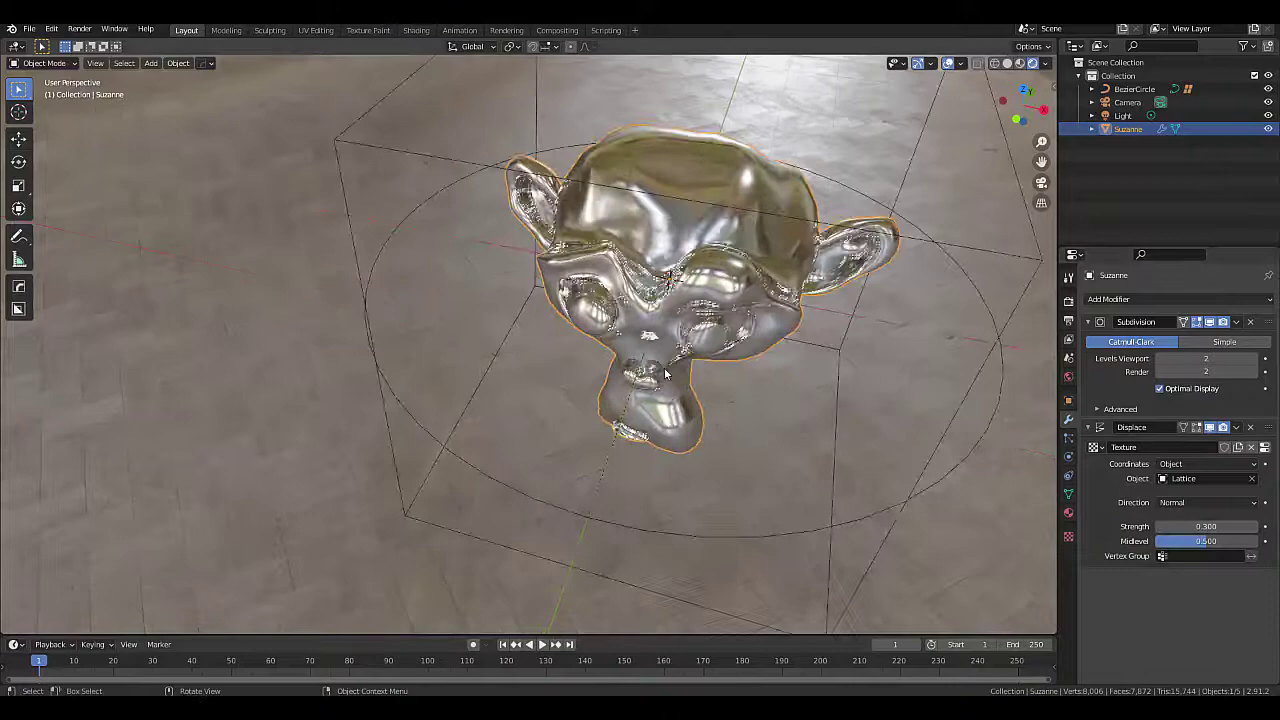
{"action": "mouse_move", "coordinate": [664, 367]}
{"action": "middle_mouse_down"}
{"action": "mouse_move", "coordinate": [693, 336]}
{"action": "mouse_move", "coordinate": [686, 357]}
{"action": "middle_mouse_up"}
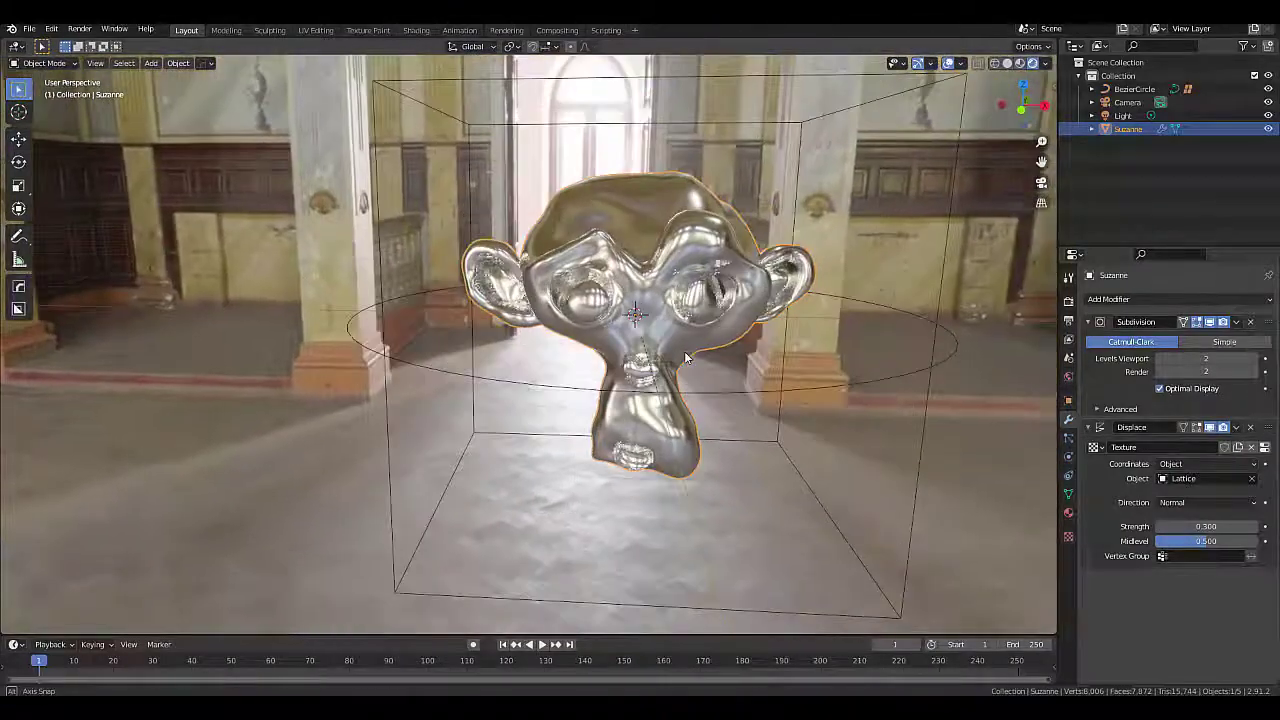
{"action": "scroll", "coordinate": [686, 357], "scroll_direction": "down", "scroll_amount": 4}
{"action": "scroll", "coordinate": [686, 357], "scroll_direction": "up", "scroll_amount": 3}
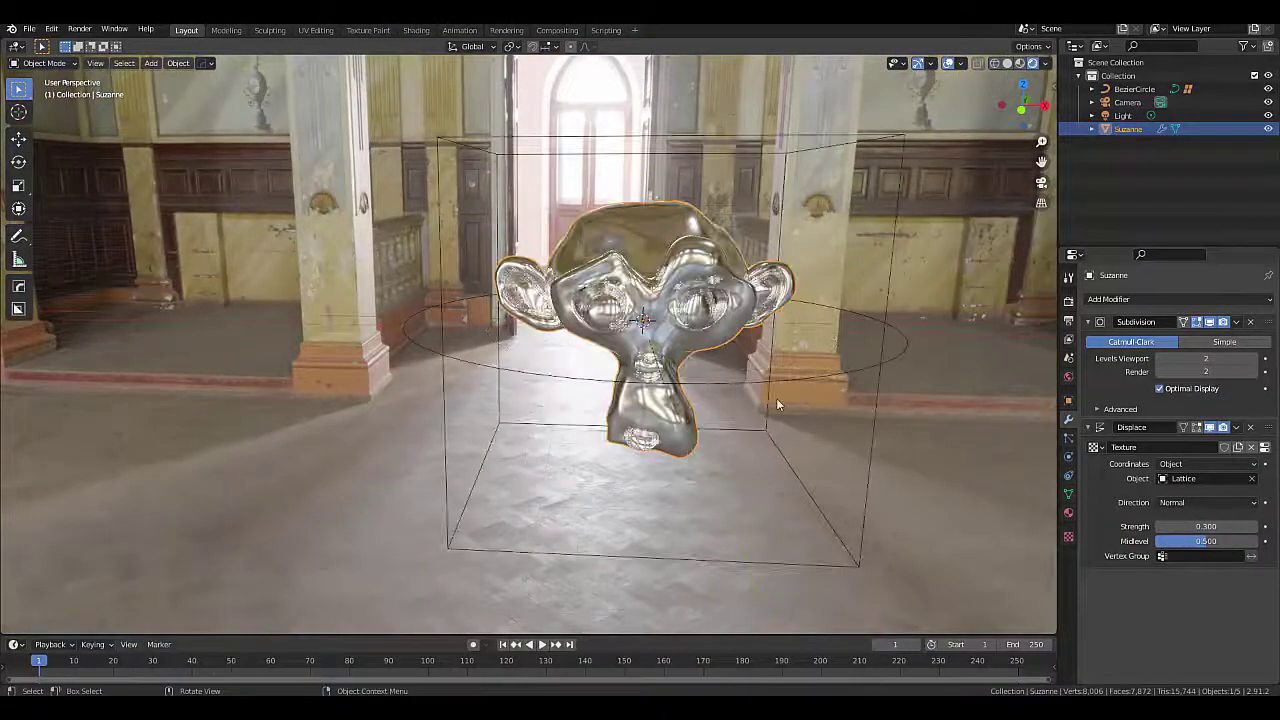
{"action": "left_click_drag", "start_coordinate": [360, 635], "coordinate": [360, 571]}
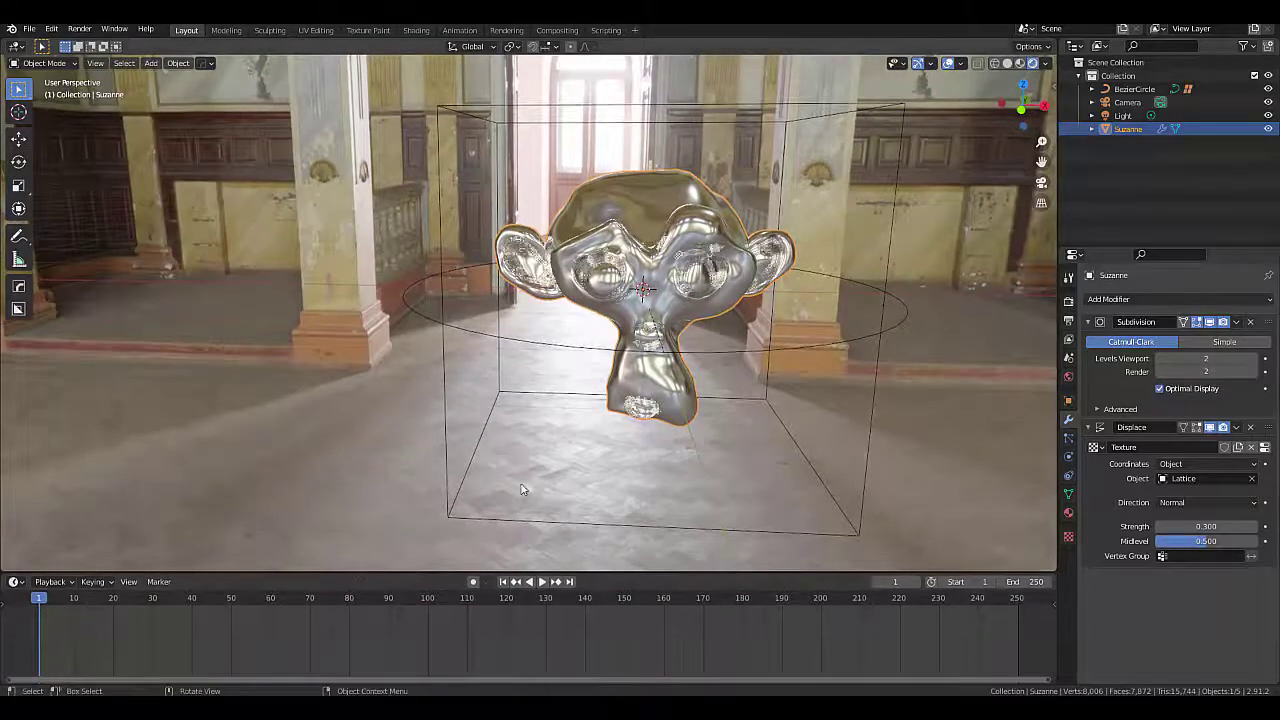
- Keyframe the BezierCircle's rotation at frame 1 and set the End frame to 101
{"action": "left_click", "coordinate": [742, 348]}
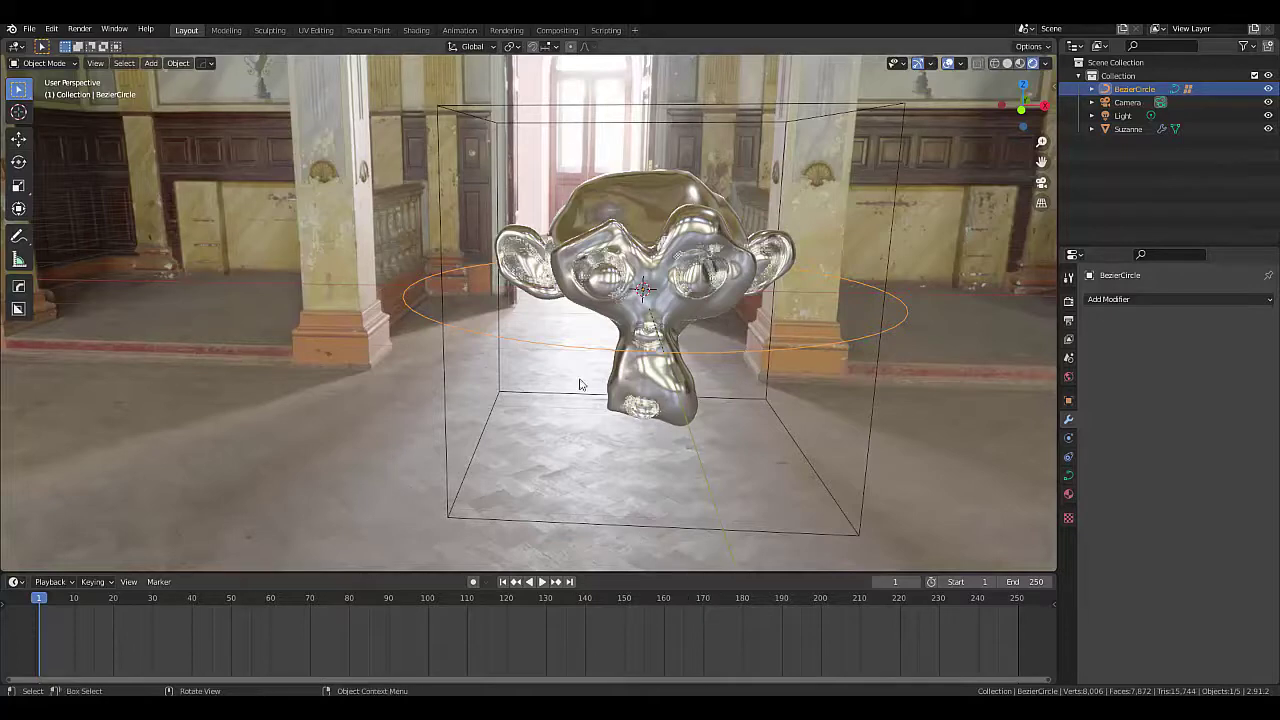
{"action": "key", "text": "i"}
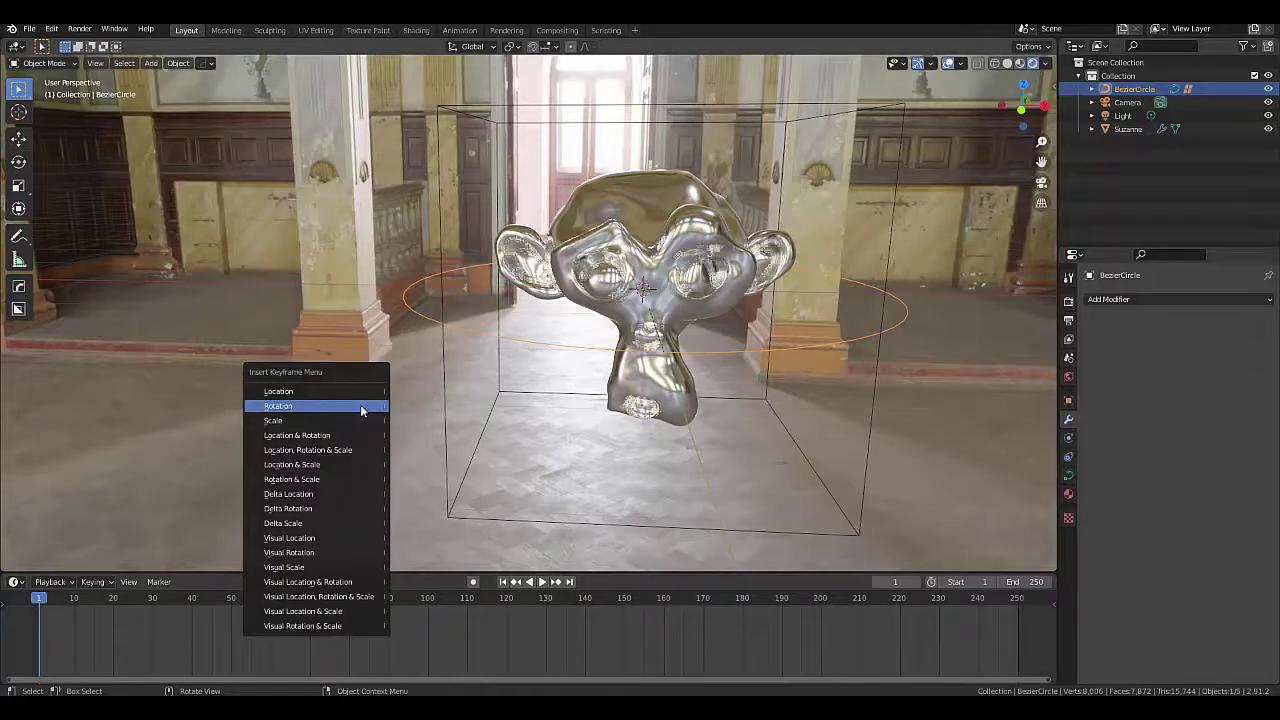
{"action": "left_click", "coordinate": [310, 405]}
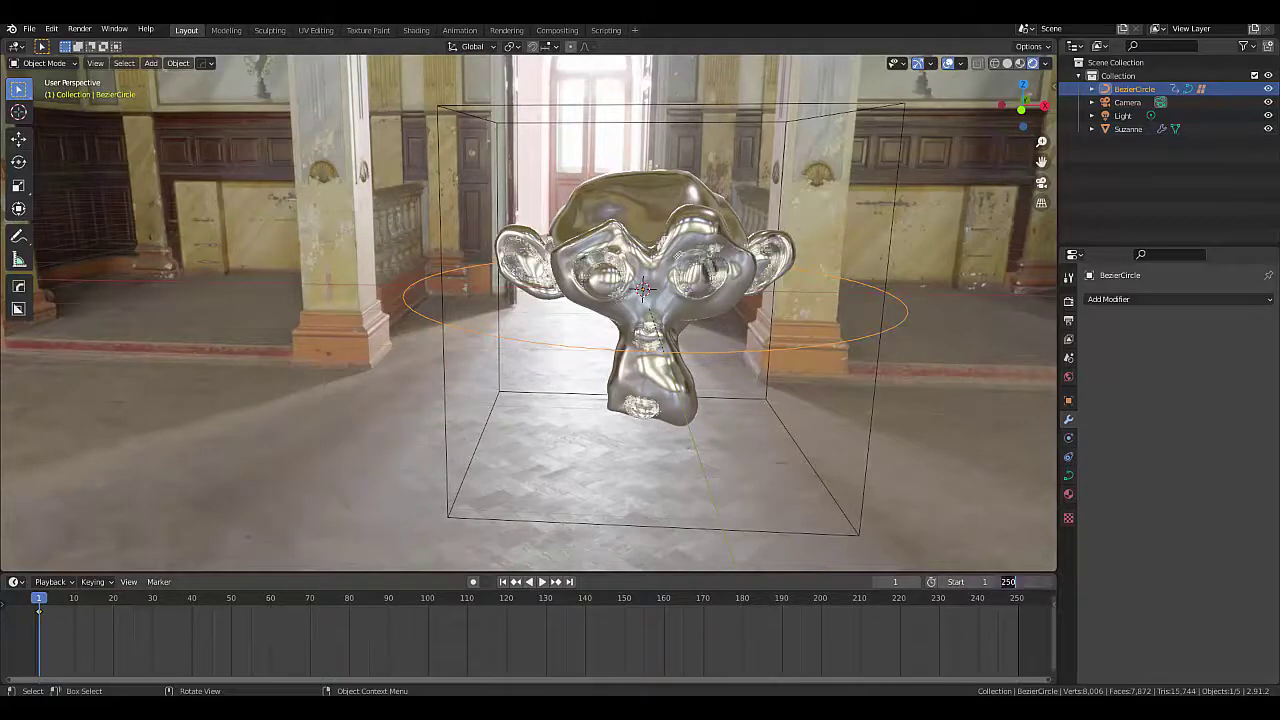
{"action": "key", "text": "Return"}
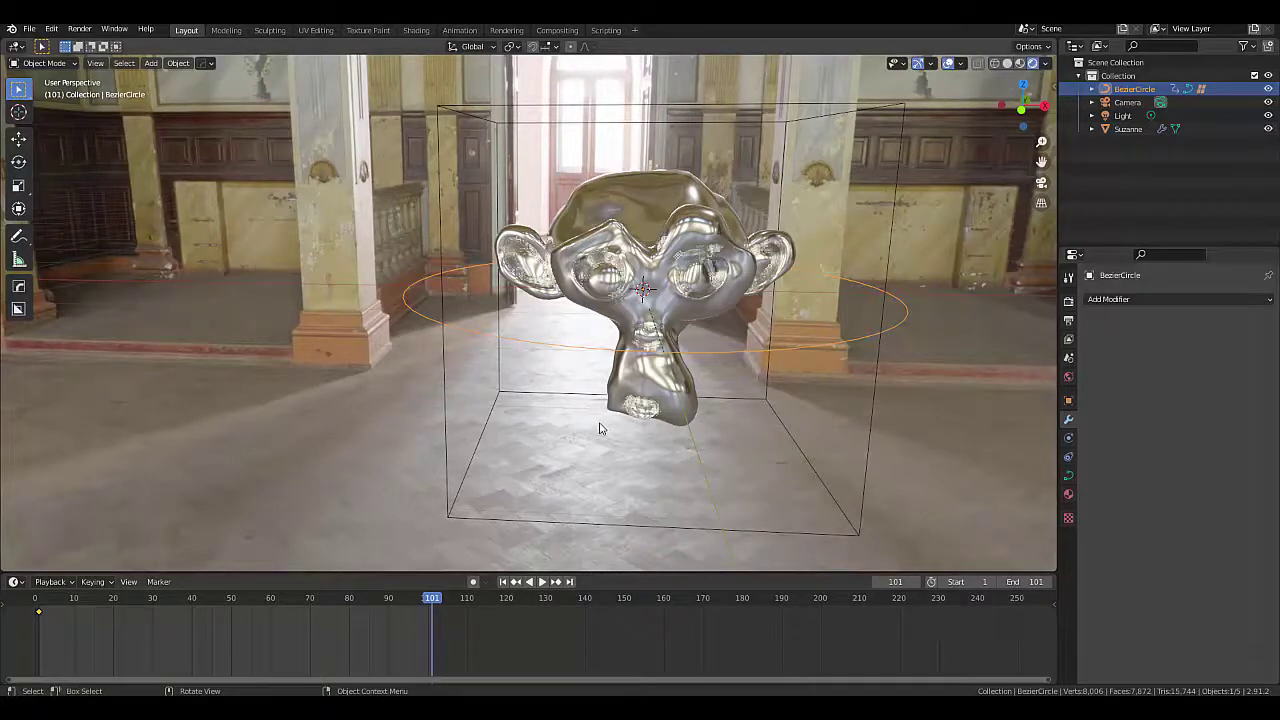
- Rotate the BezierCircle a full 360° around the global Z axis
{"action": "key", "text": "r"}
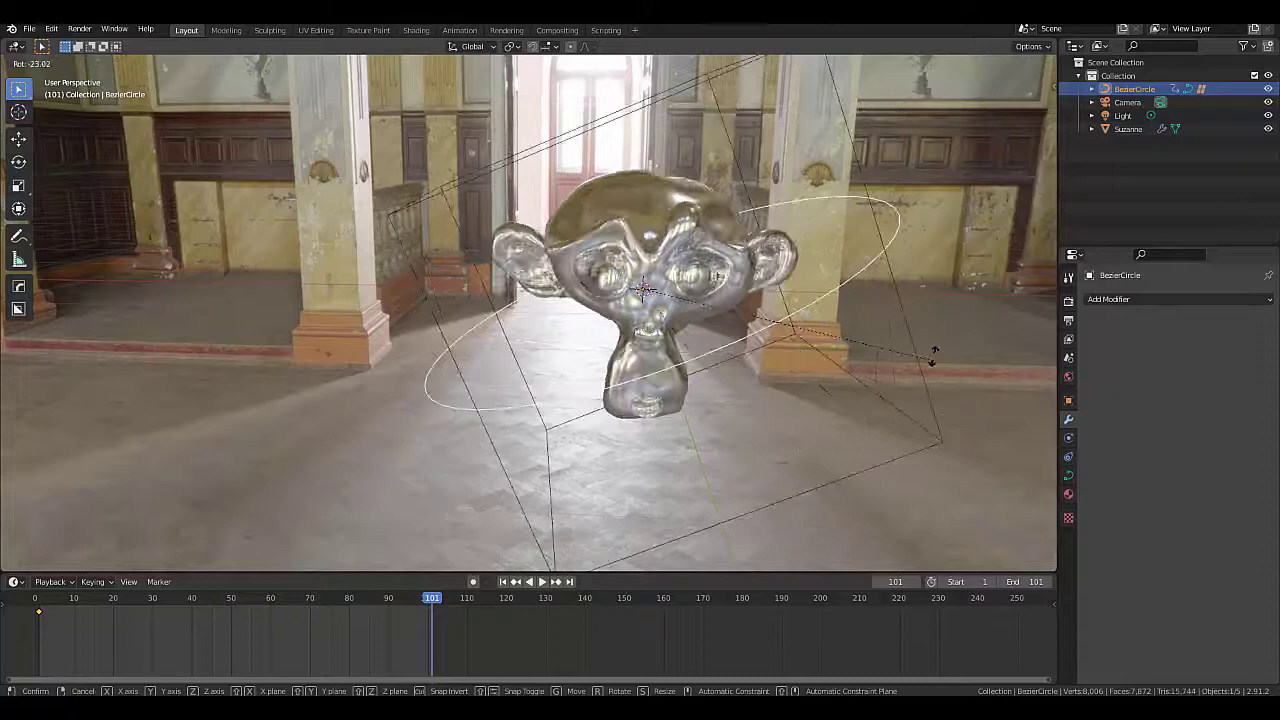
{"action": "key", "text": "x"}
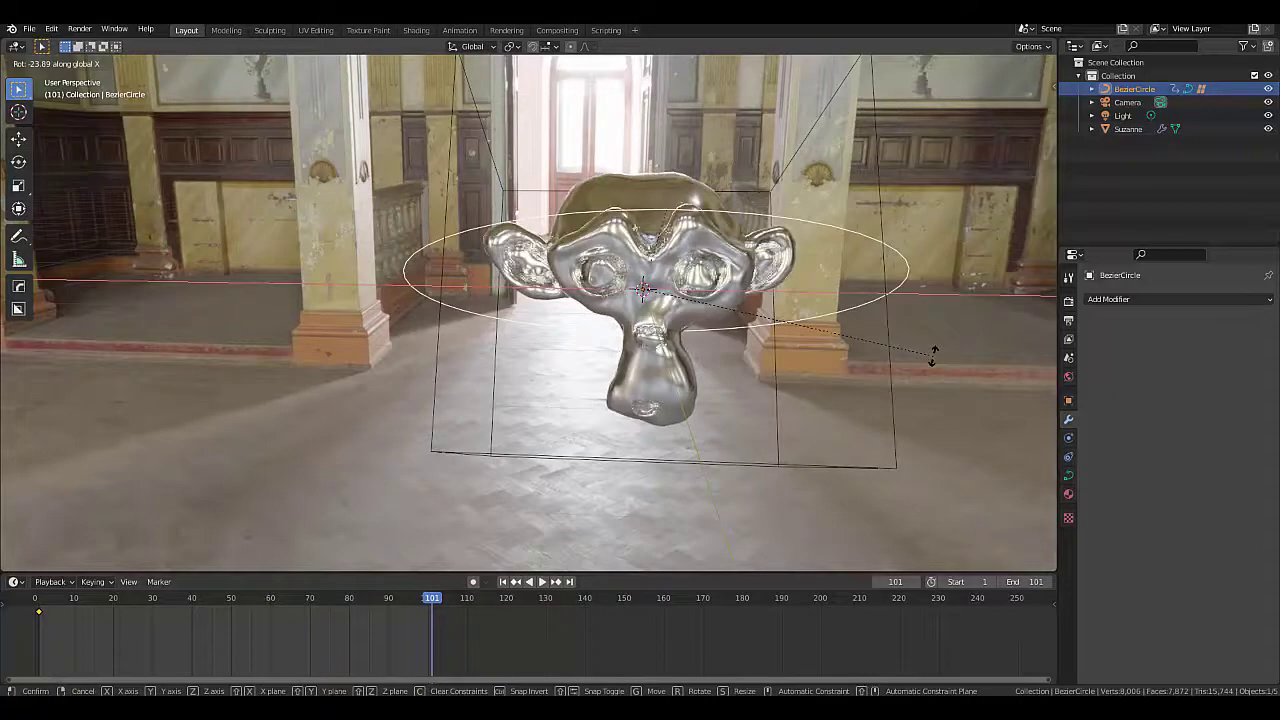
{"action": "key", "text": "z"}
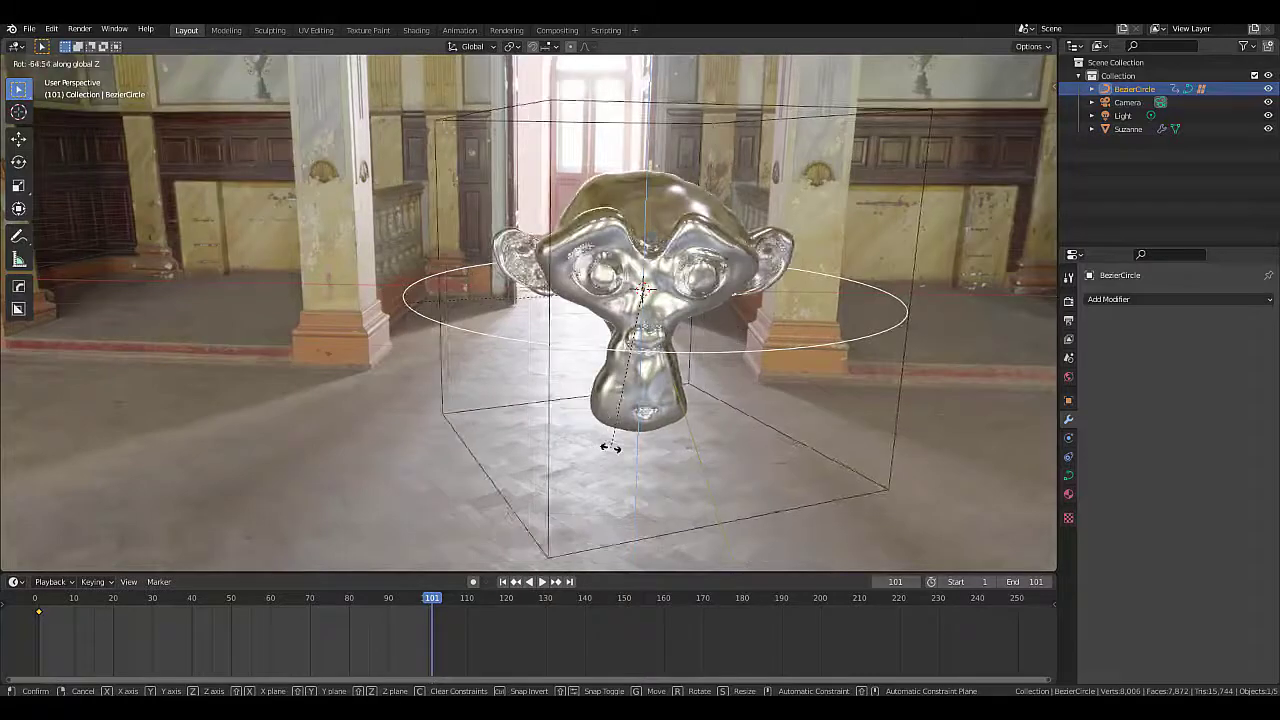
{"action": "type", "text": "360"}
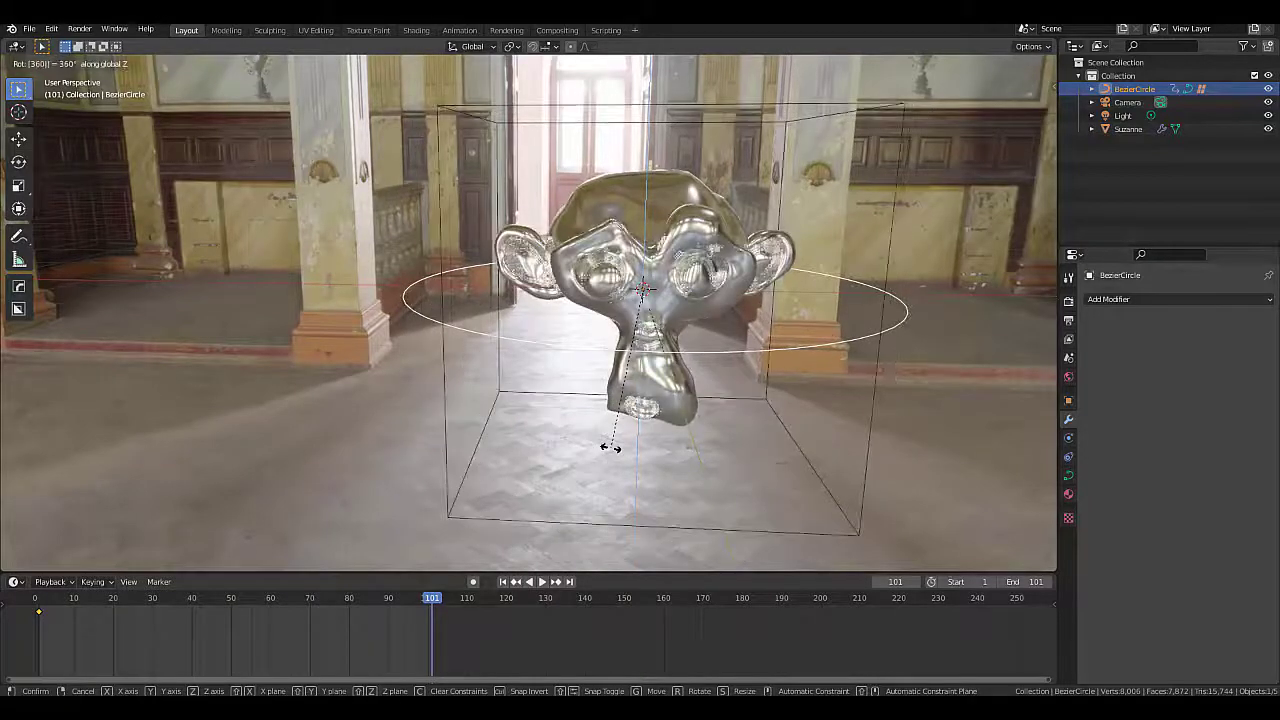
{"action": "key", "text": "Return"}
- Insert a rotation keyframe on the BezierCircle at frame 101 with Z at 360°
{"action": "key", "text": "n"}
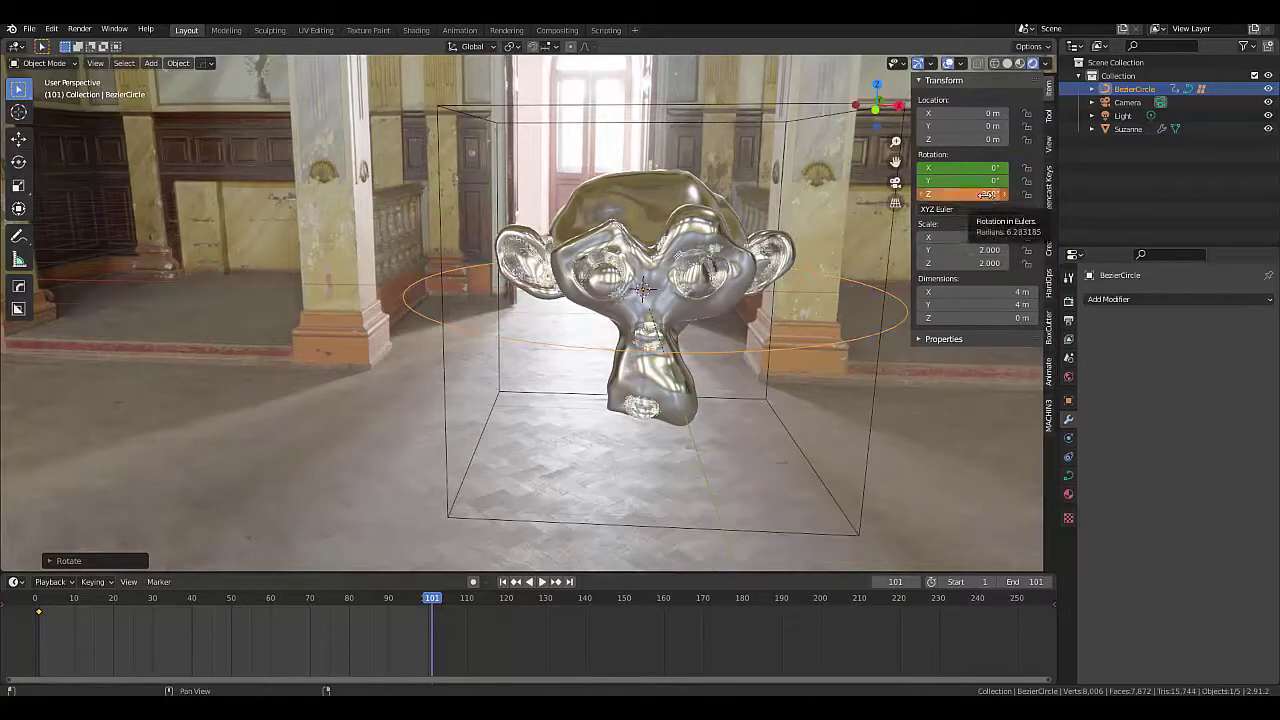
{"action": "key", "text": "i"}
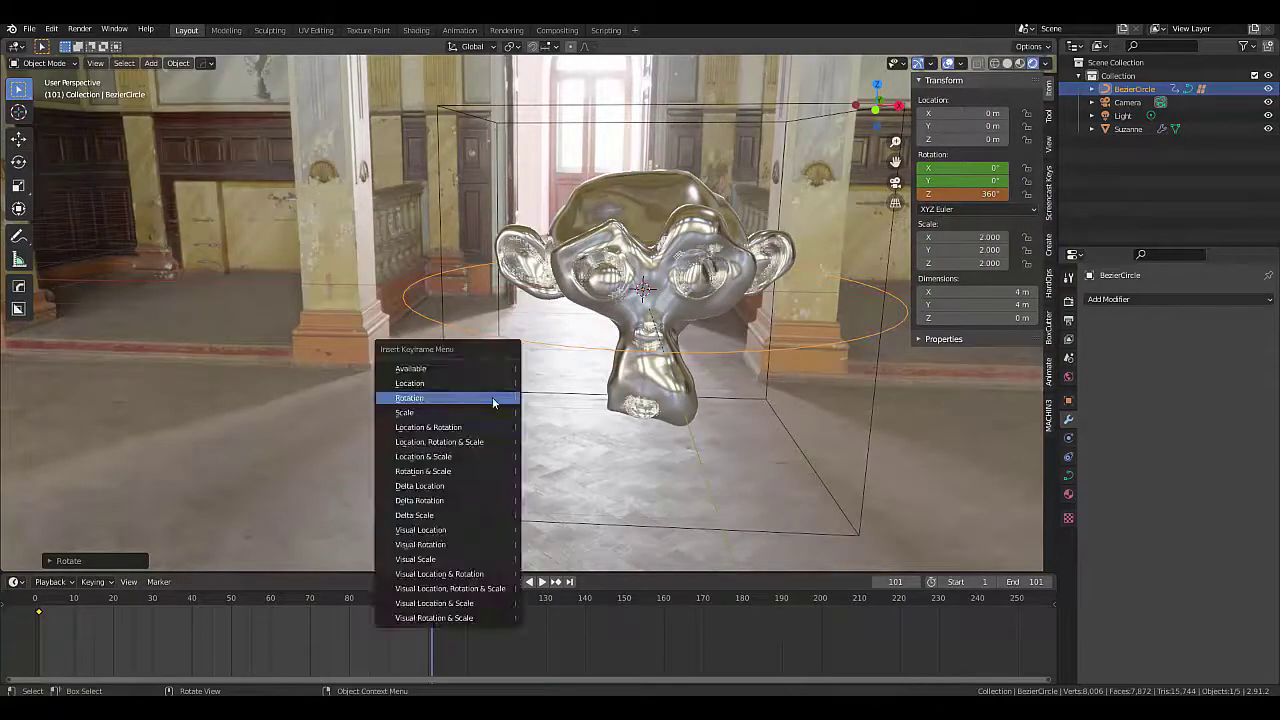
{"action": "left_click", "coordinate": [492, 397]}
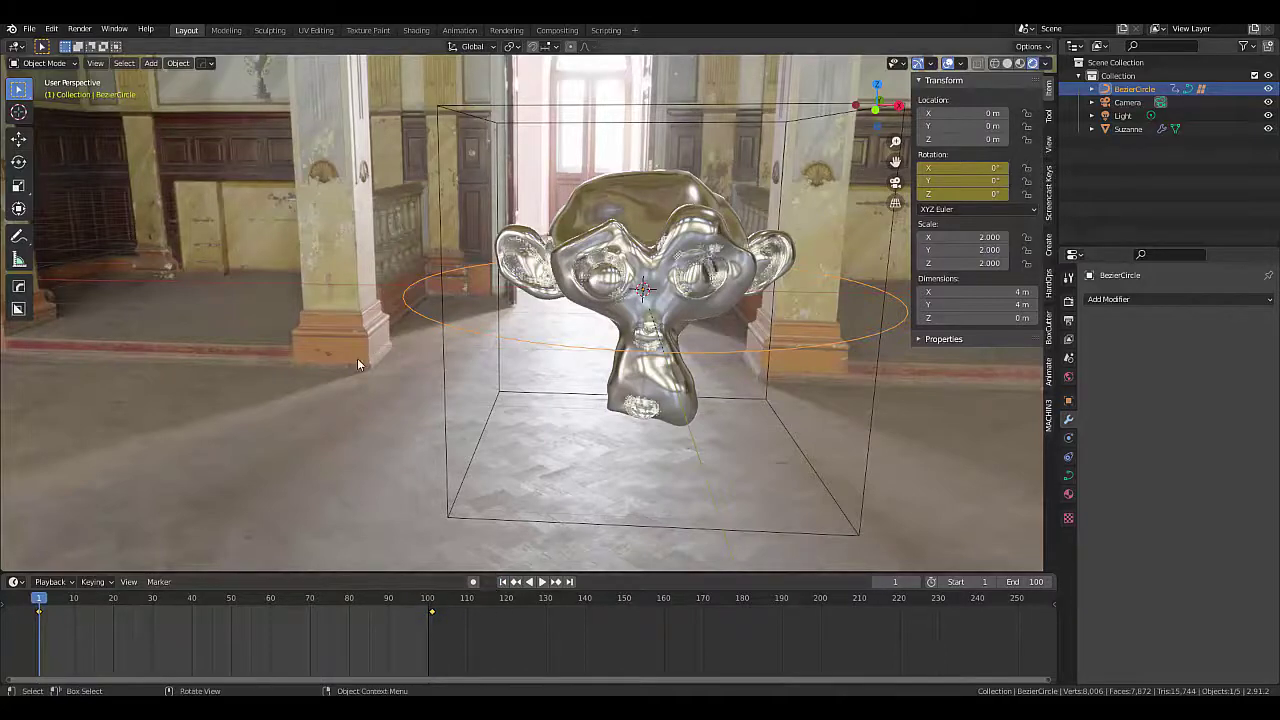
- Play the looping animation, show Render Properties, and watch it through the scene camera
{"action": "key", "text": "space"}
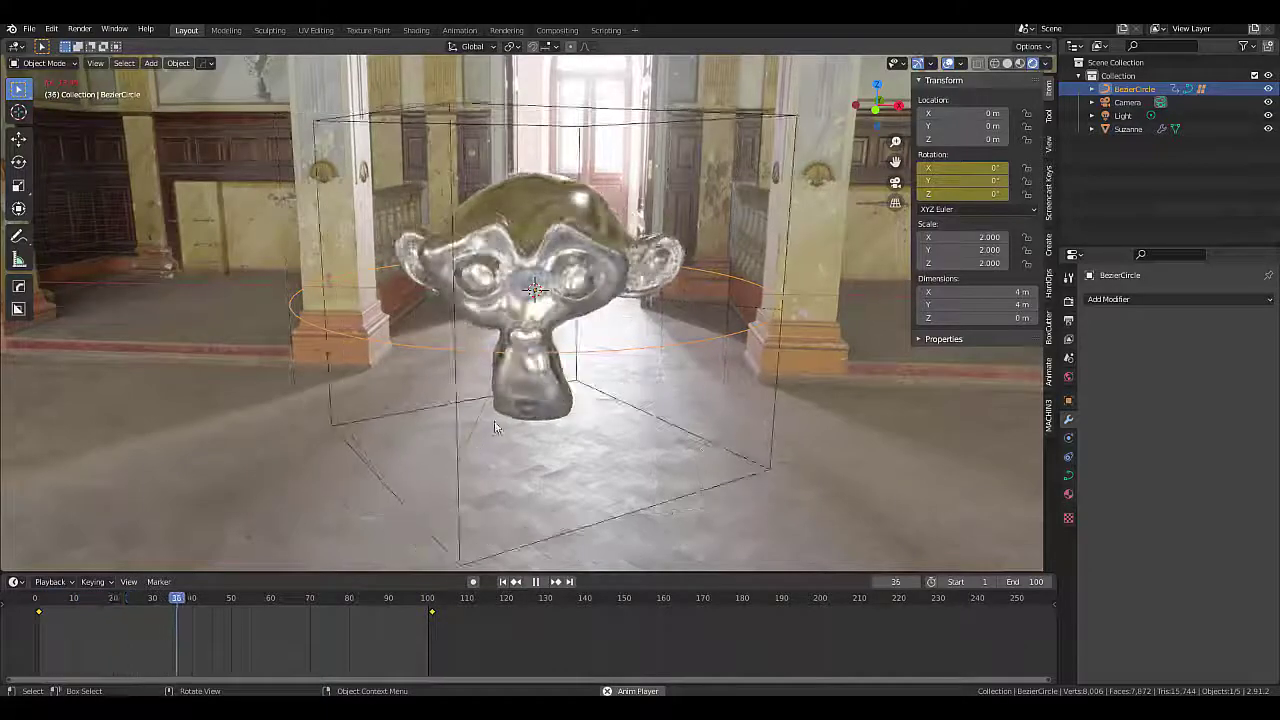
{"action": "left_click", "coordinate": [1068, 302]}
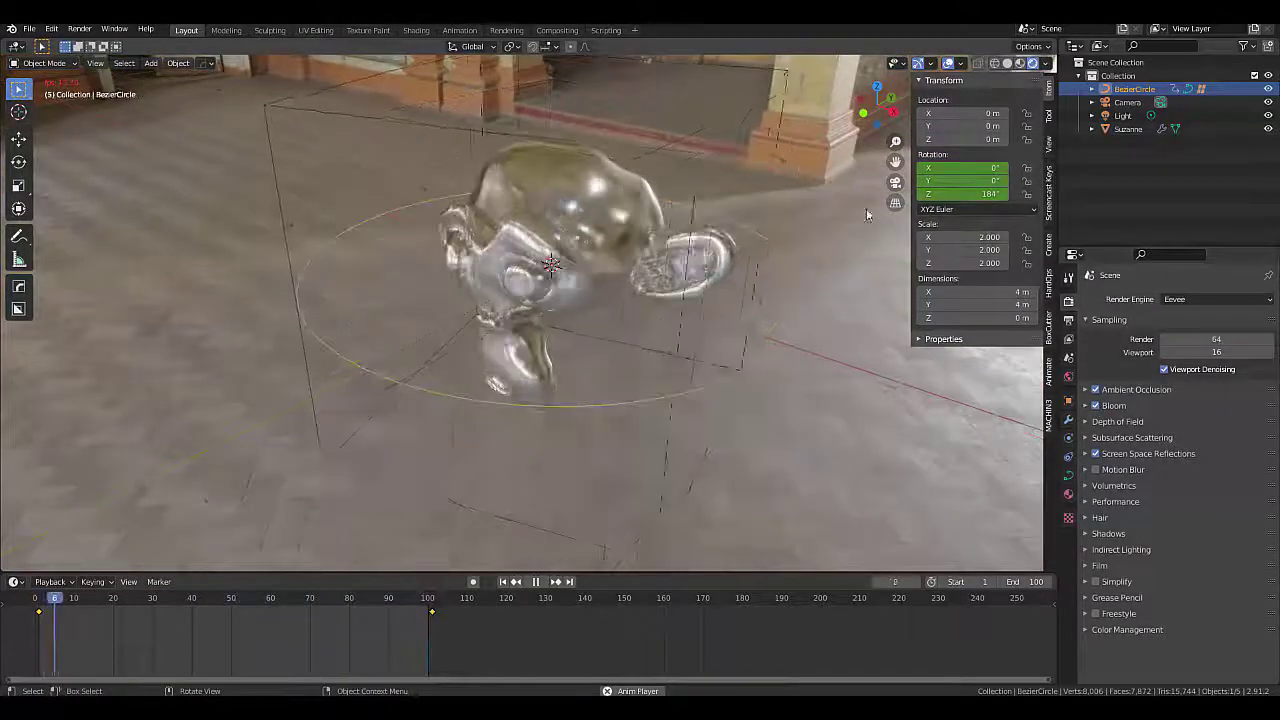
{"action": "key", "text": "KP_0"}
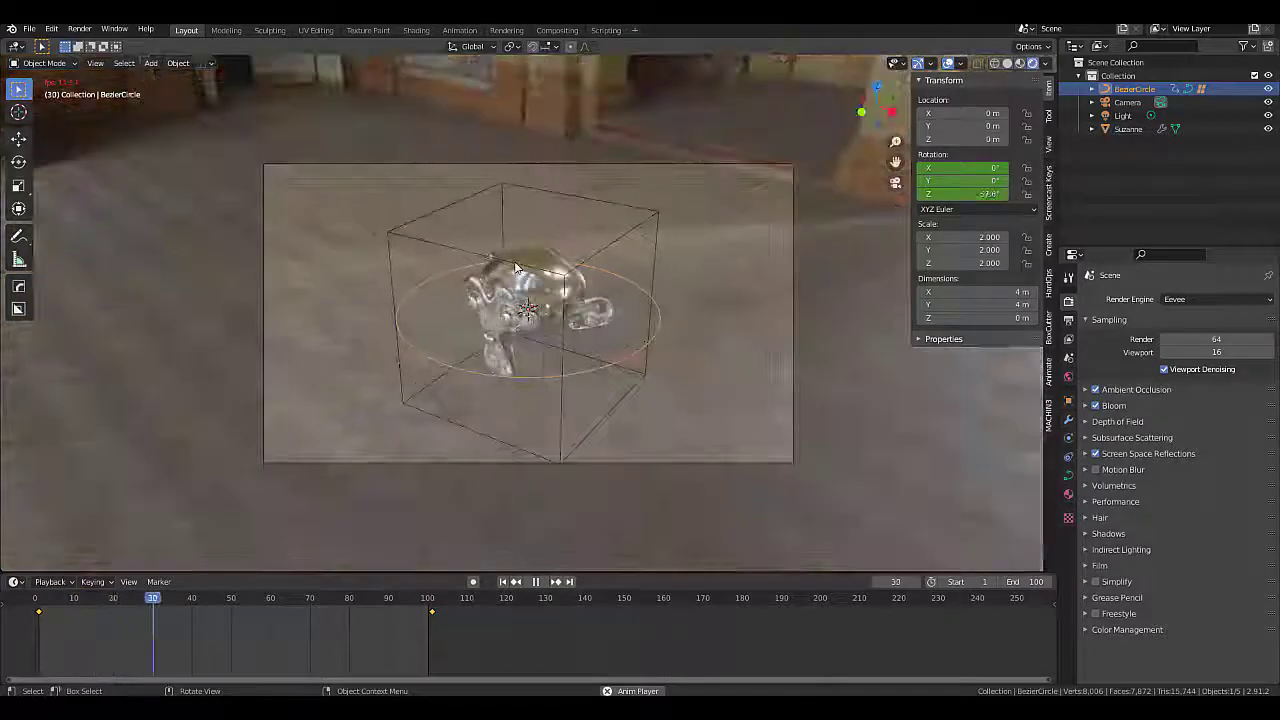